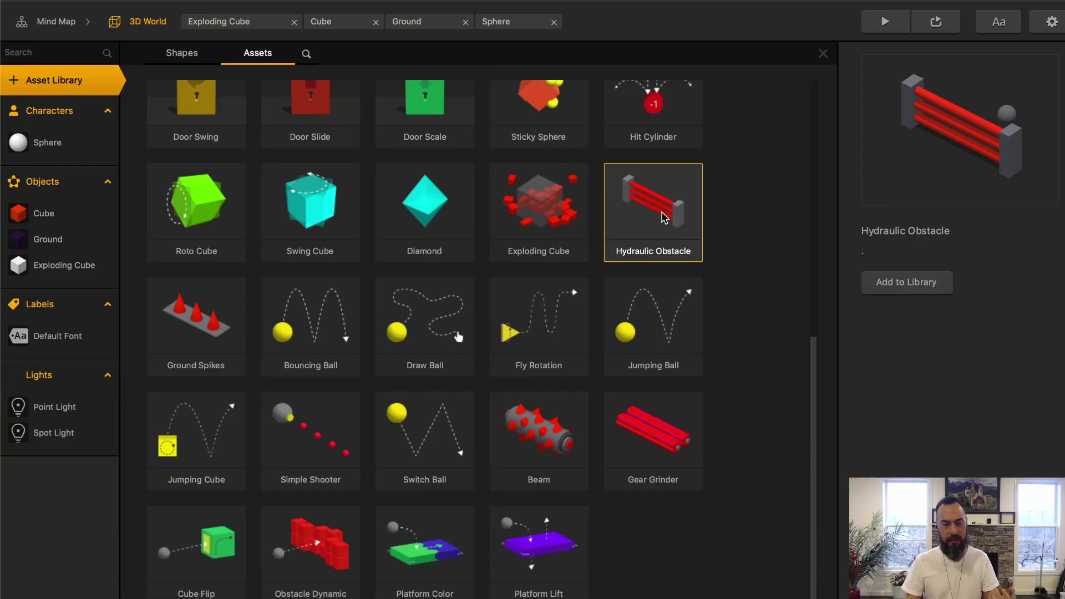
# Add Hydraulic Obstacle to the Objects list alongside Cube, Ground and Exploding Cube.
pyautogui.doubleClick(664, 218)
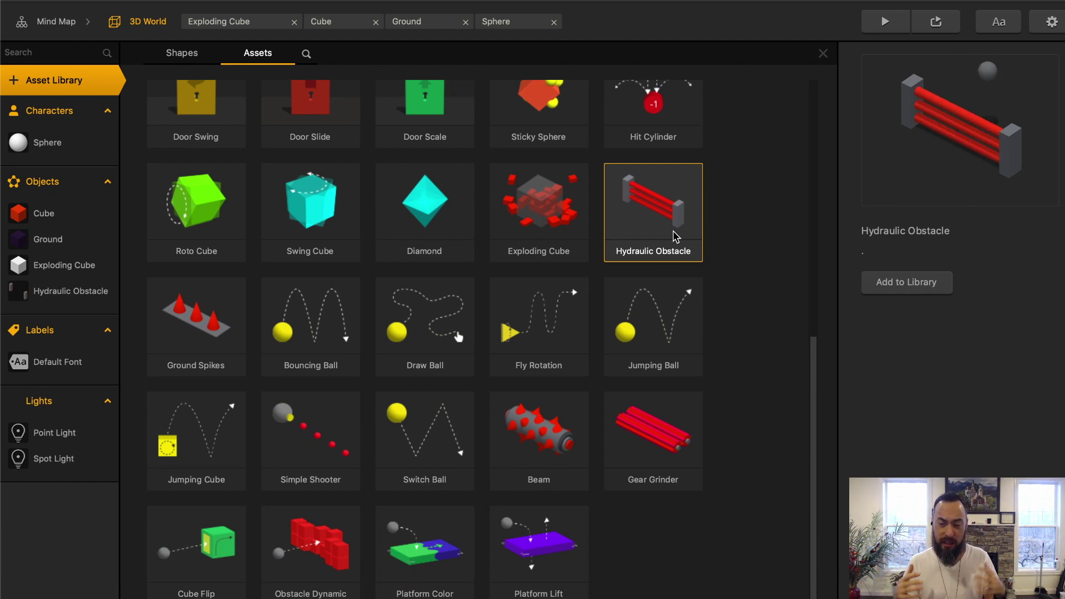
# Open the Hydraulic Obstacle's node graph and inspect its Wall, Pipe and top Scale Animation nodes.
pyautogui.doubleClick(85, 299)
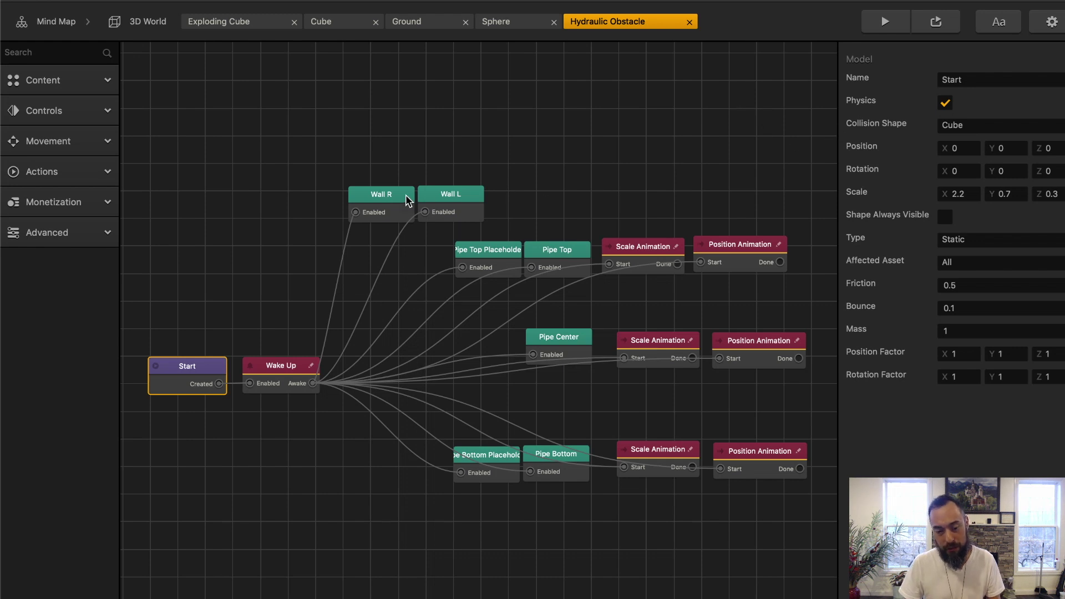
pyautogui.click(388, 198)
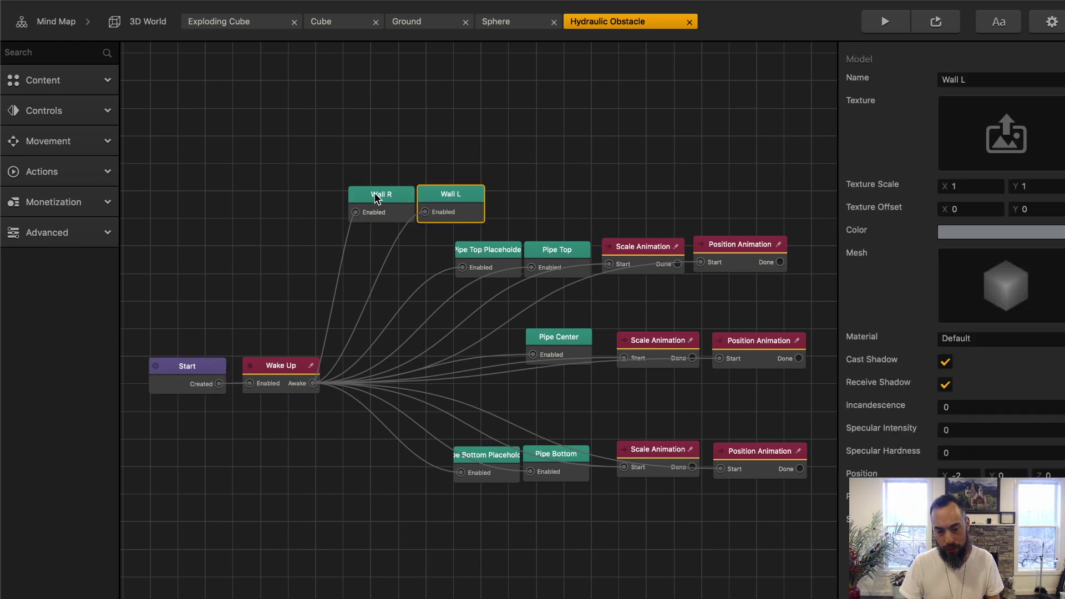
pyautogui.click(448, 205)
pyautogui.click(505, 255)
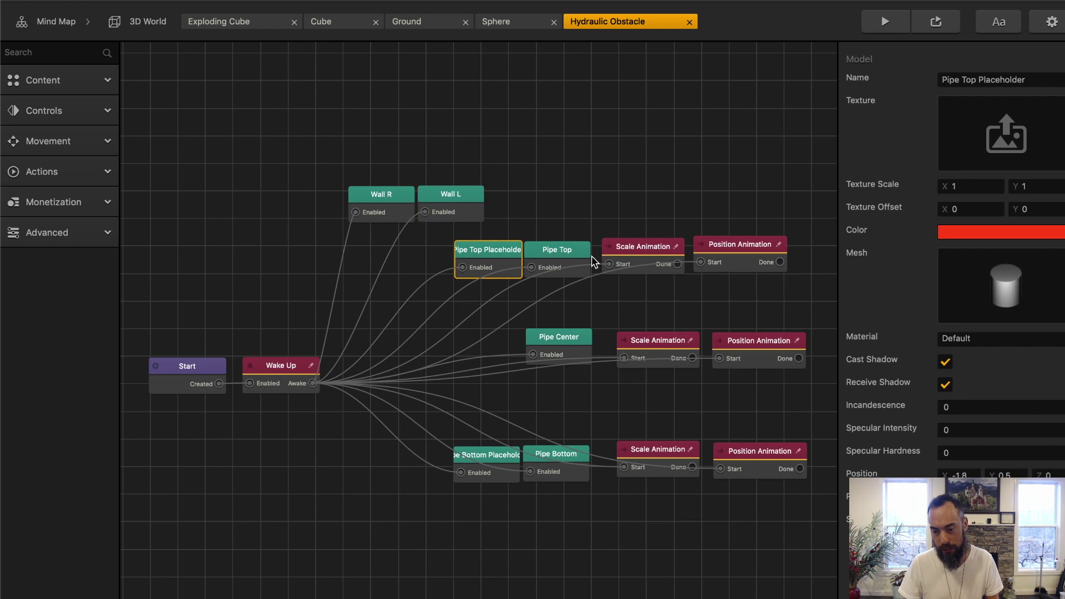
pyautogui.click(542, 452)
pyautogui.click(485, 459)
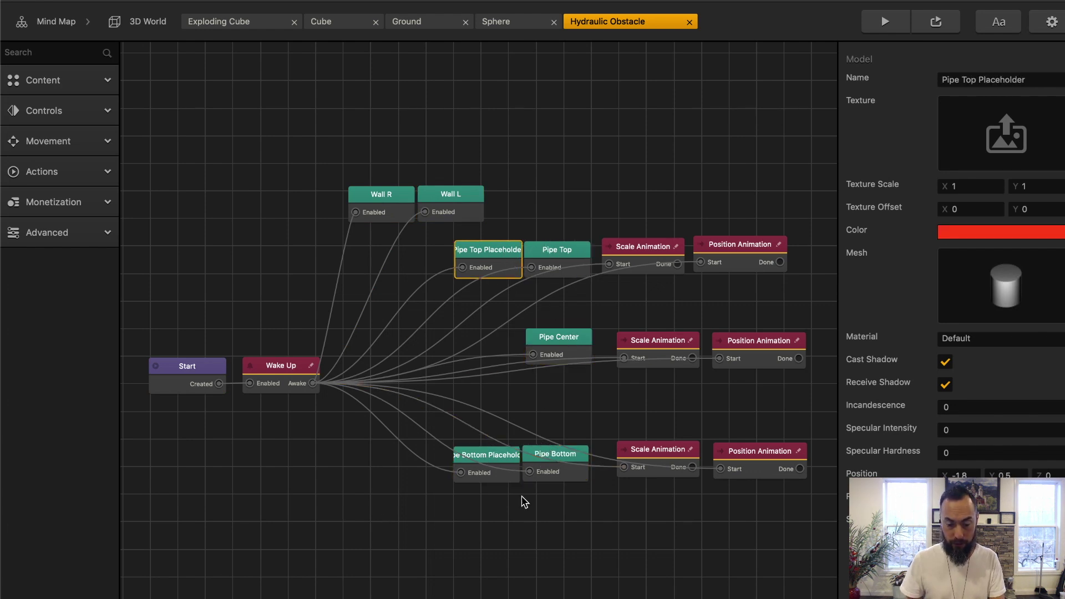
pyautogui.click(629, 246)
pyautogui.click(584, 256)
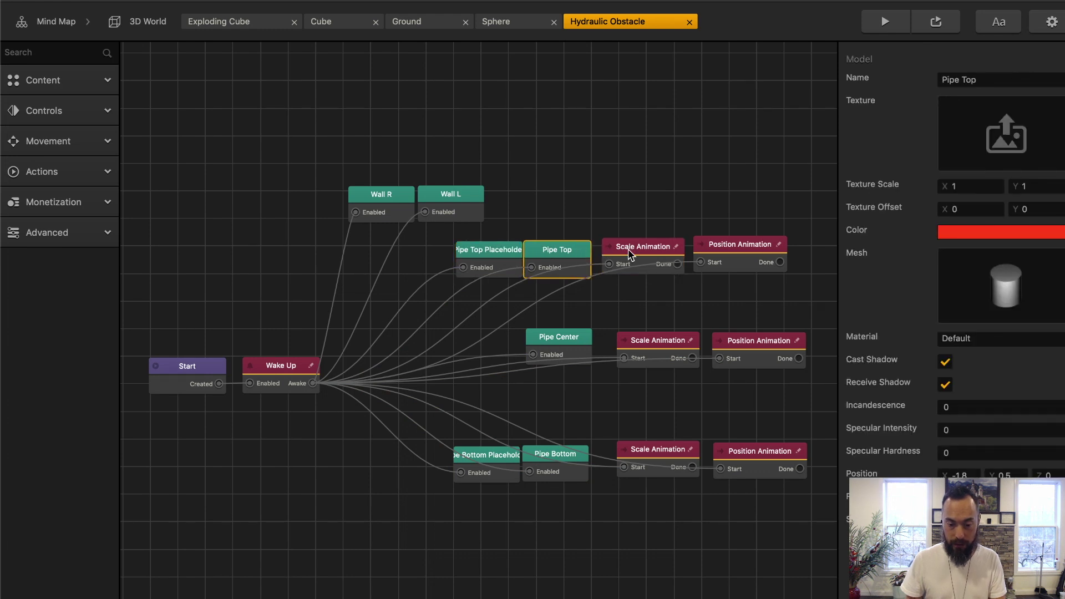
pyautogui.moveTo(628, 253); pyautogui.dragTo(657, 248)
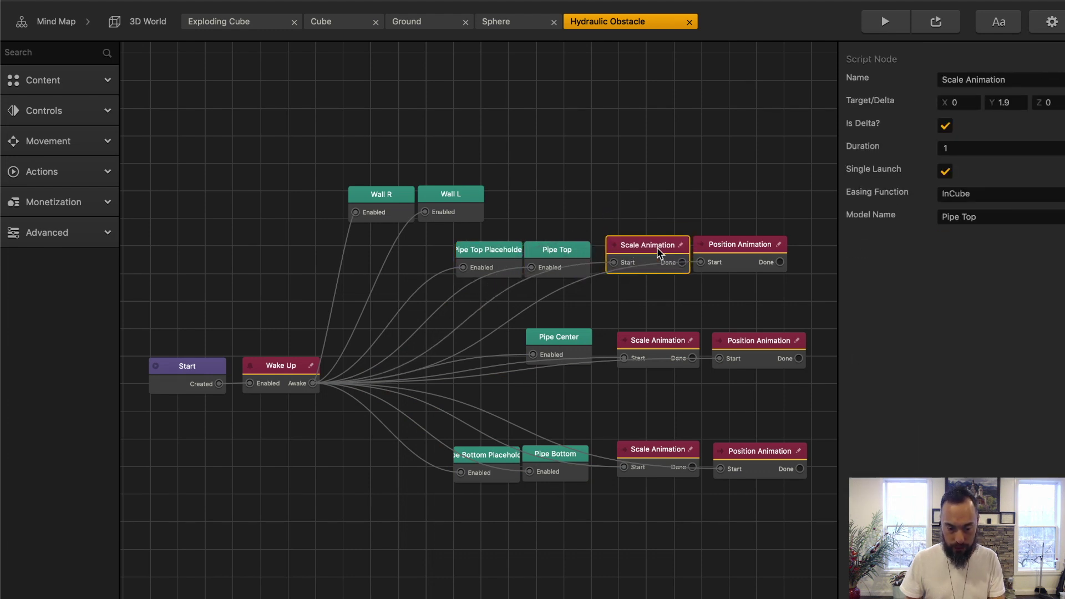
# Inspect the Position and Scale Animation nodes, the Wake Up node, and revisit Wall R and pipe nodes.
pyautogui.click(724, 340)
pyautogui.click(641, 447)
pyautogui.click(735, 452)
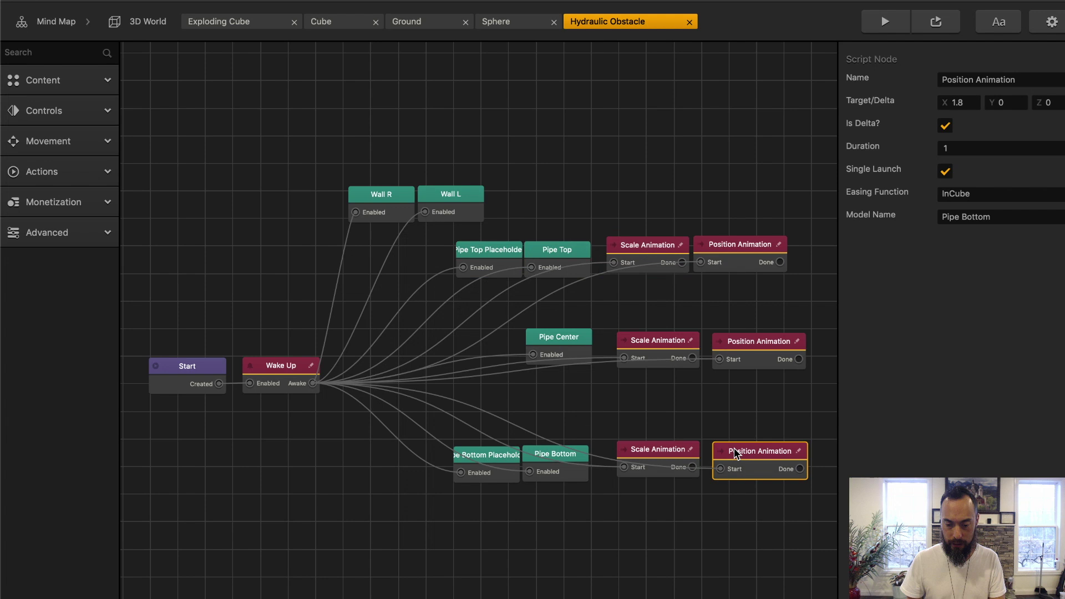
pyautogui.click(273, 369)
pyautogui.click(368, 204)
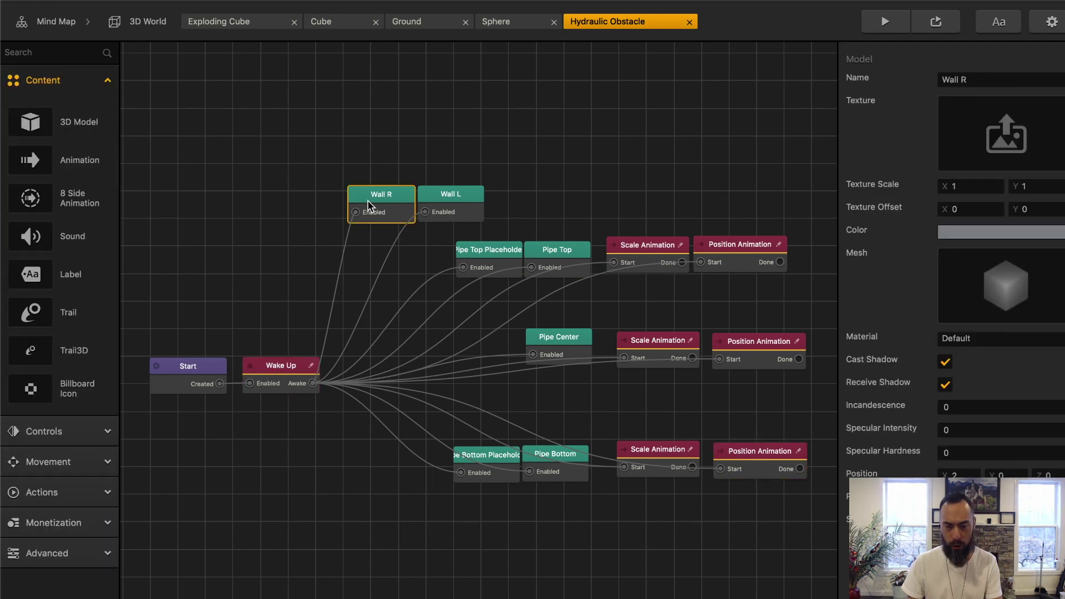
pyautogui.click(556, 258)
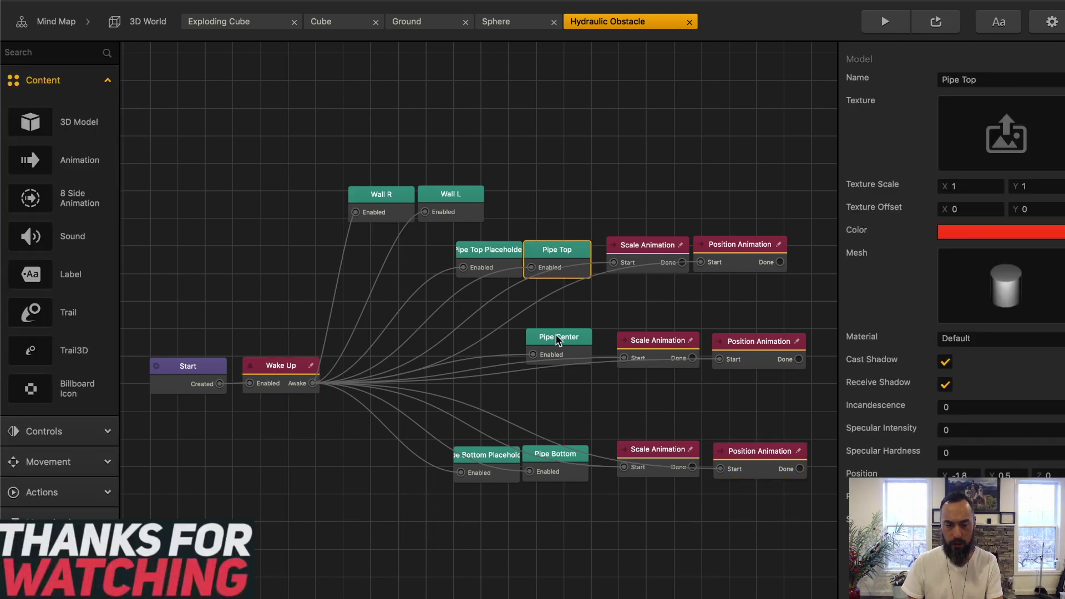
pyautogui.click(494, 450)
# Add a 3D Model node above the walls, review the pipe nodes, then delete the extra node.
pyautogui.moveTo(31, 122); pyautogui.dragTo(461, 159)
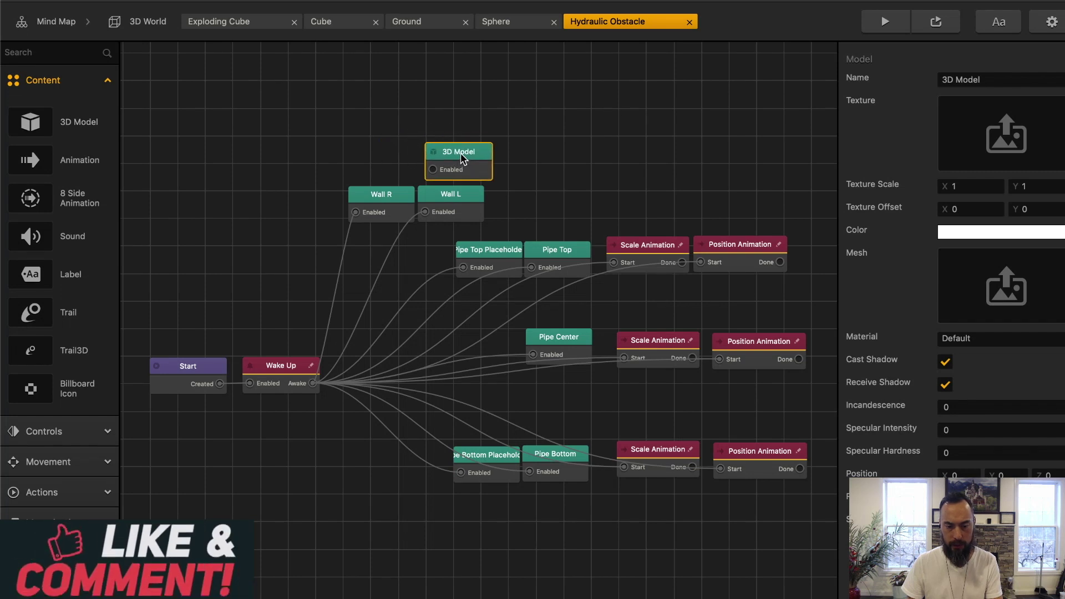
pyautogui.click(467, 451)
pyautogui.click(555, 463)
pyautogui.click(571, 349)
pyautogui.click(566, 262)
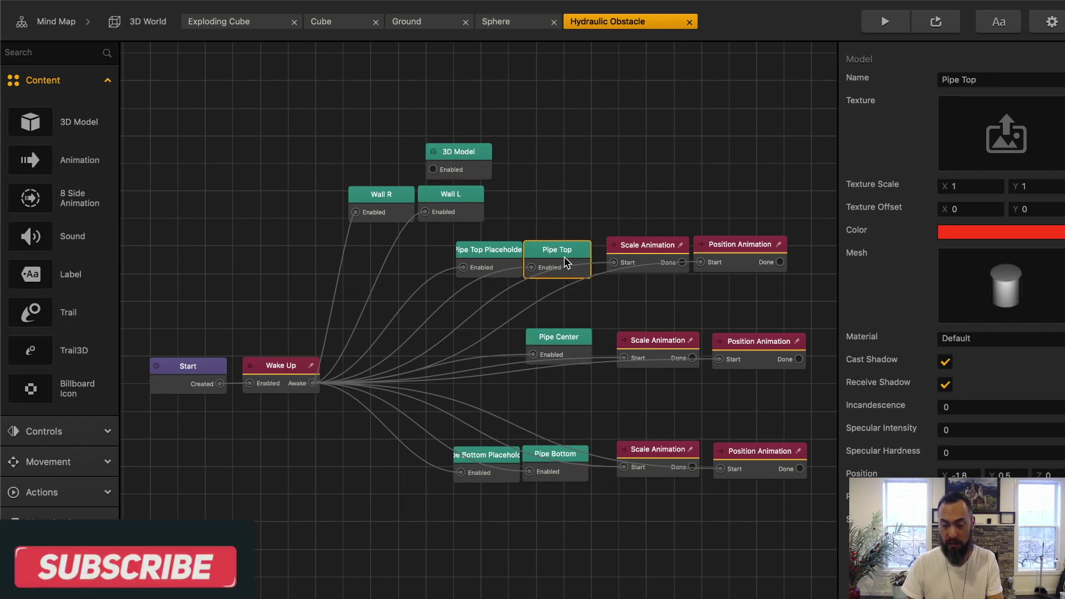
pyautogui.click(458, 192)
pyautogui.click(449, 153)
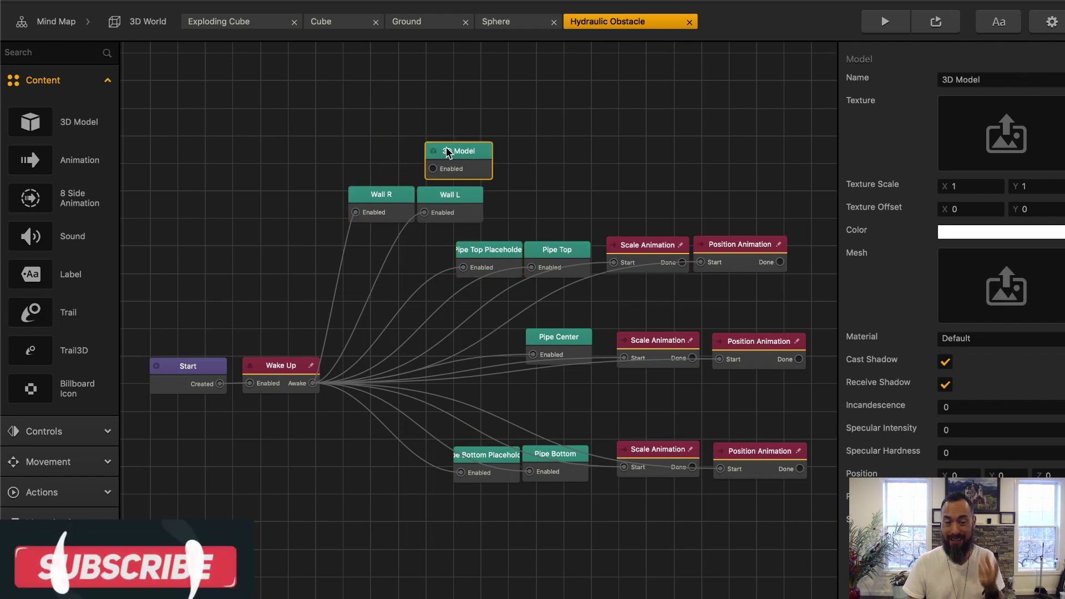
pyautogui.press('BackSpace')
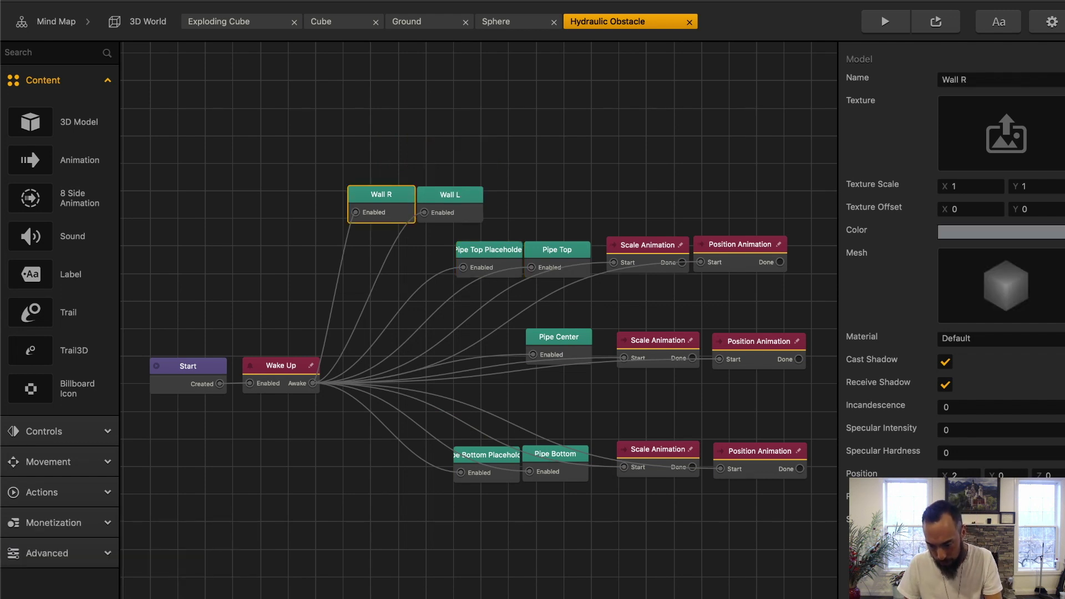
# Recheck the Wall L, Pipe Top and Pipe Bottom Placeholder nodes.
pyautogui.click(440, 204)
pyautogui.click(496, 259)
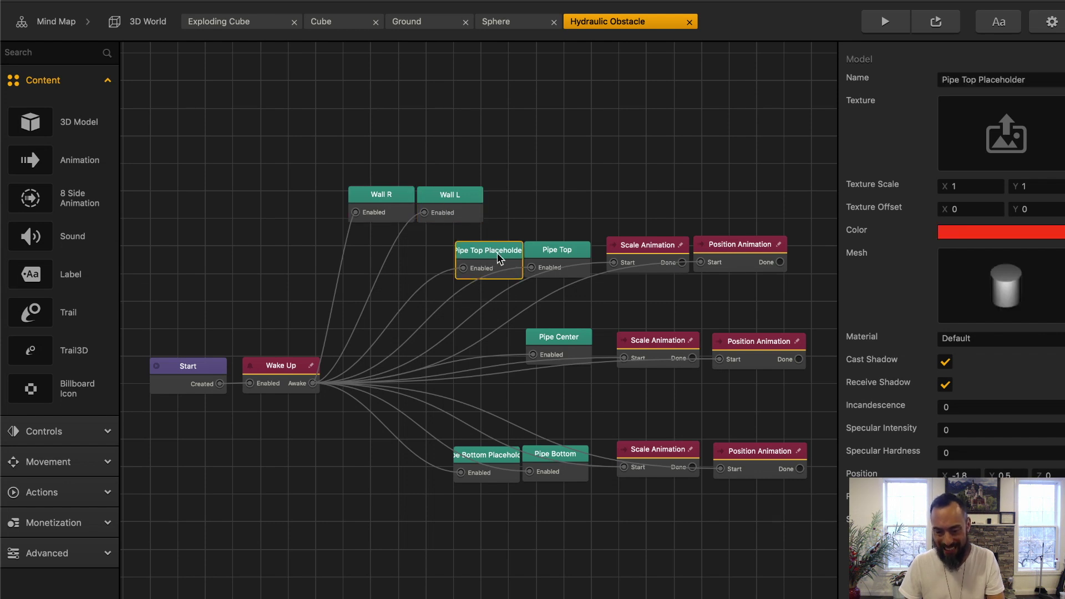
pyautogui.click(554, 252)
pyautogui.click(486, 465)
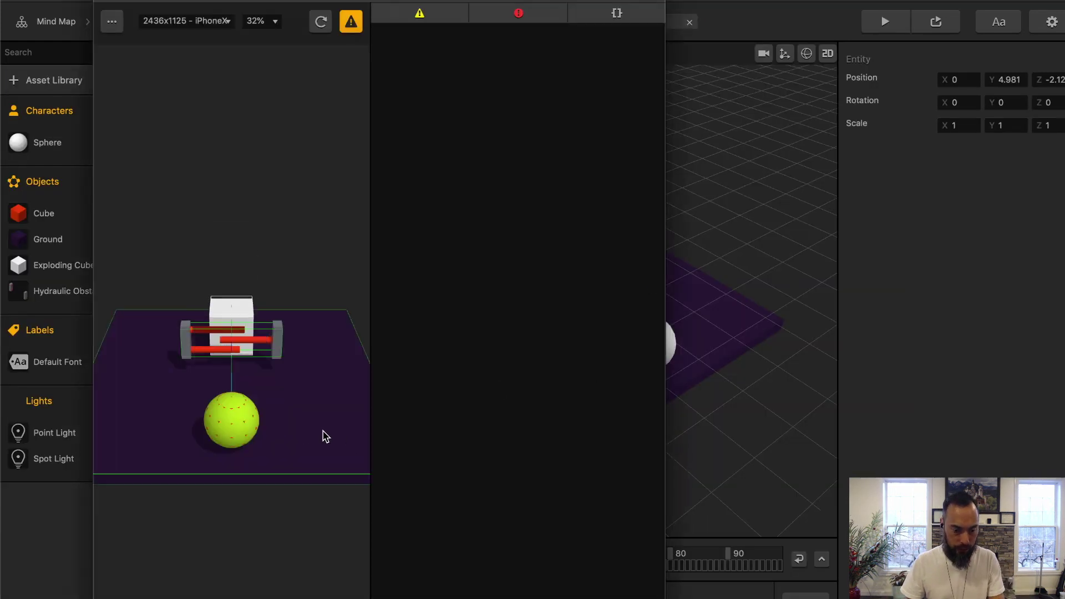
# Drive the sphere forward into the obstacle in the preview, then pull it back slightly.
pyautogui.click(251, 432)
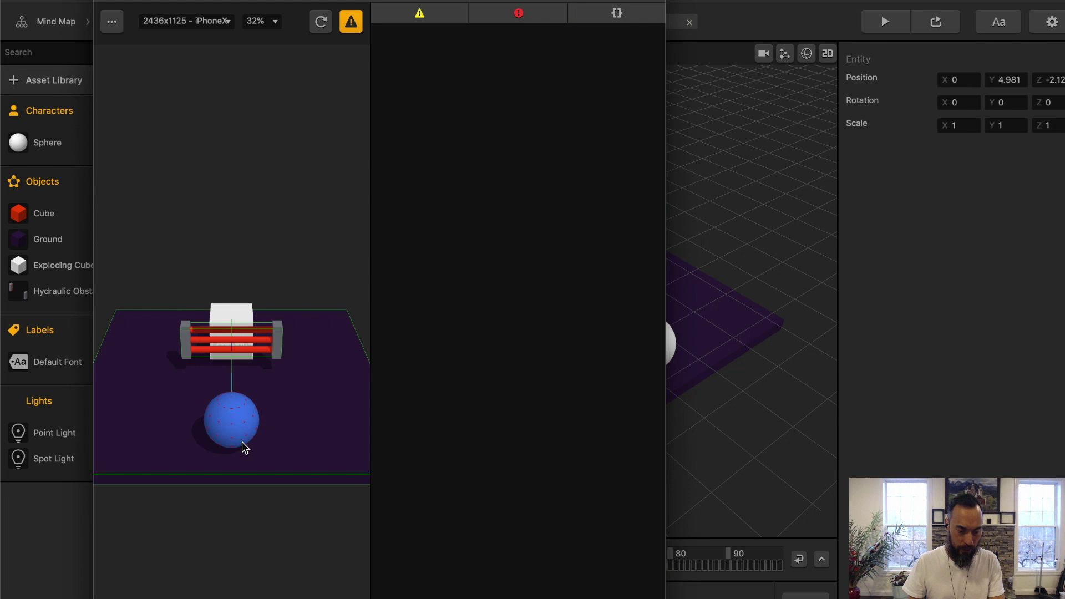
pyautogui.moveTo(240, 448); pyautogui.dragTo(242, 410)
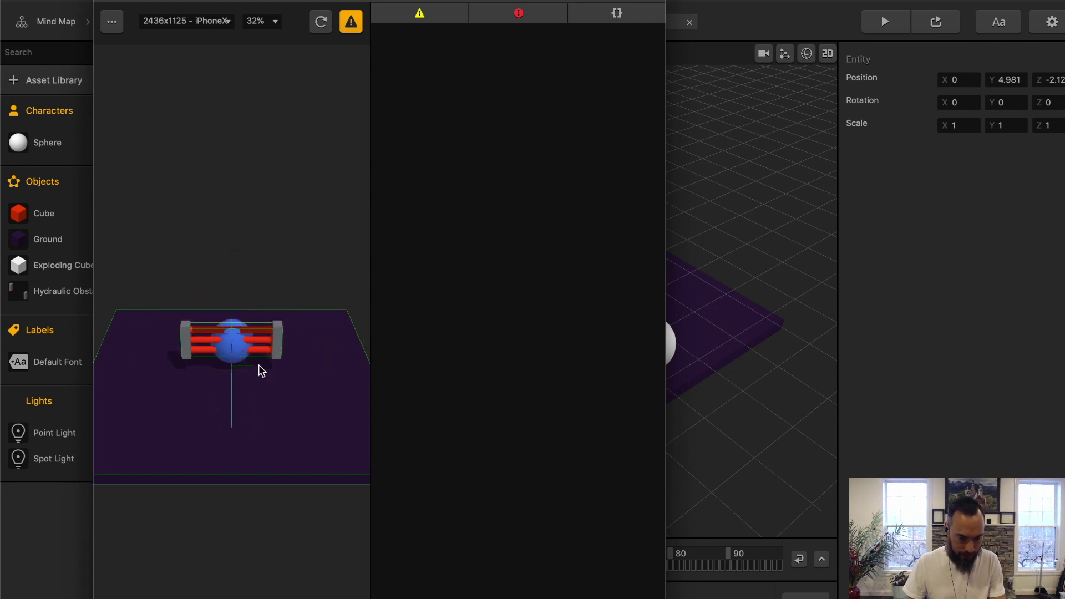
pyautogui.moveTo(241, 337); pyautogui.dragTo(236, 343)
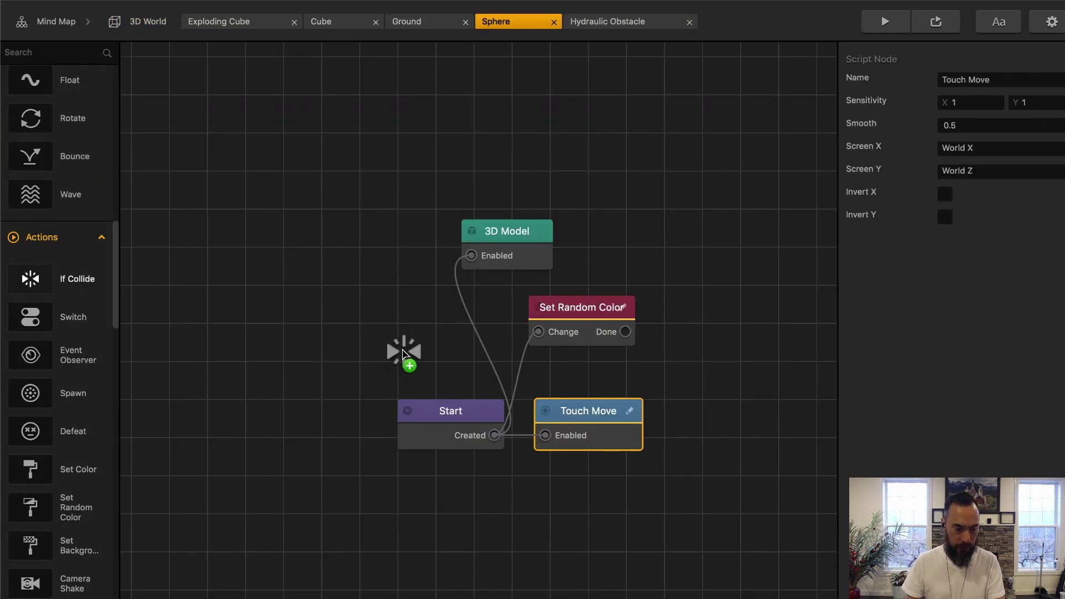
# Add an If Collide node linked from Start in the Sphere's graph, then add a new UI screen.
pyautogui.moveTo(403, 353); pyautogui.dragTo(486, 488)
pyautogui.moveTo(494, 435); pyautogui.dragTo(442, 512)
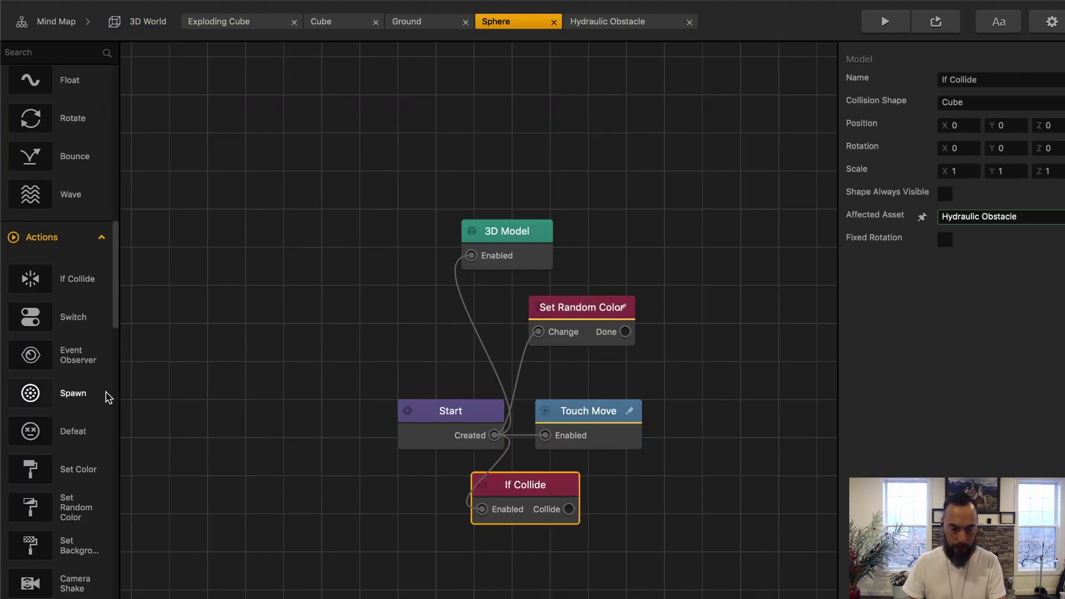
pyautogui.scroll(-2, 77, 414)
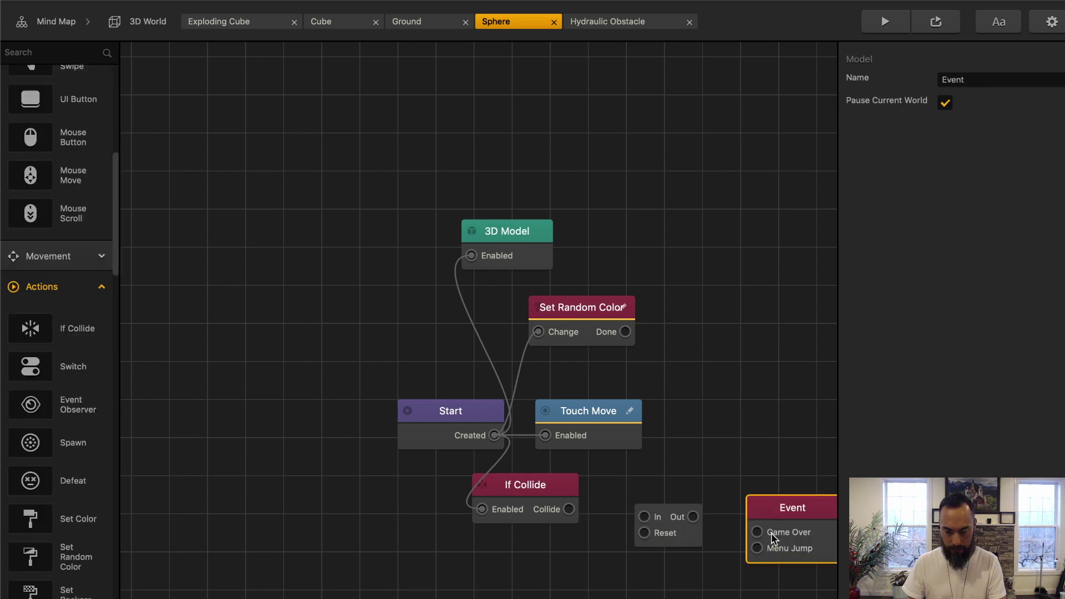
pyautogui.click(574, 515)
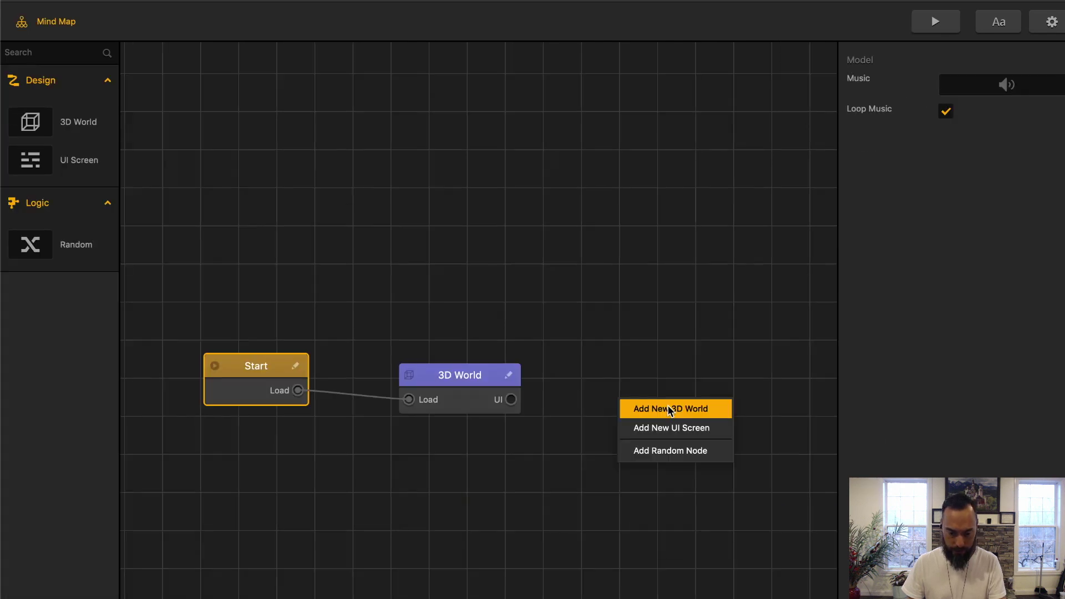
pyautogui.click(673, 411)
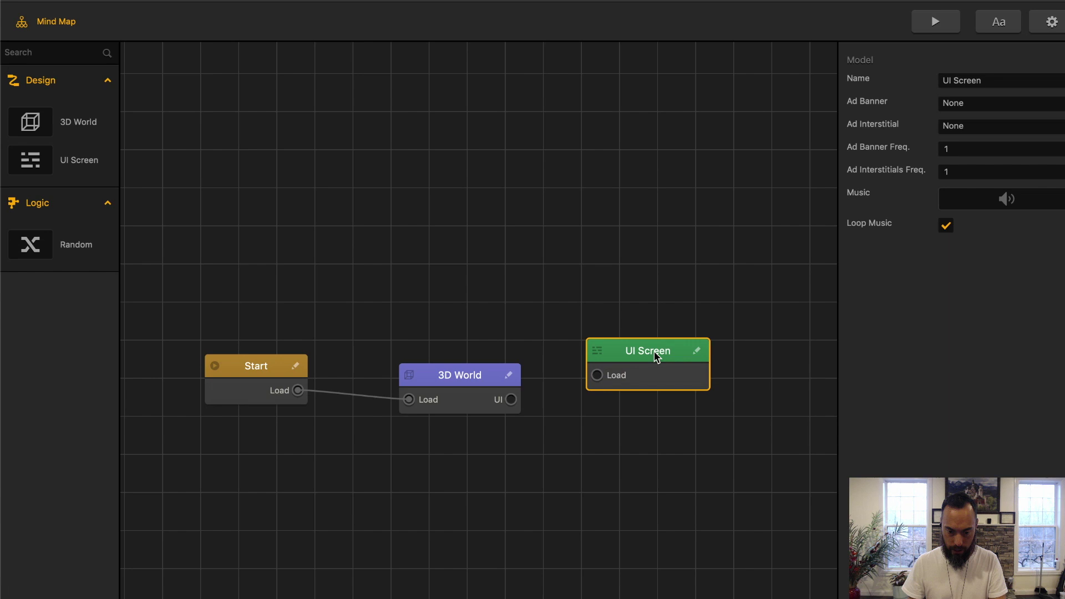
# Place an Event Observer on the new UI screen and link the 3D World's UI output to it.
pyautogui.doubleClick(656, 356)
pyautogui.moveTo(96, 353); pyautogui.dragTo(395, 162)
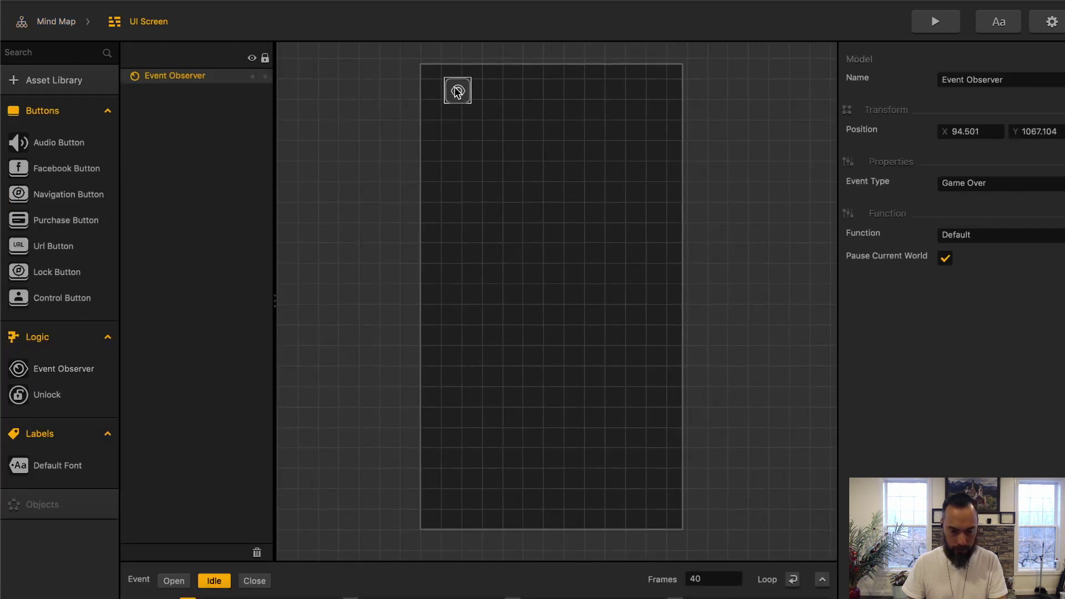
pyautogui.click(56, 21)
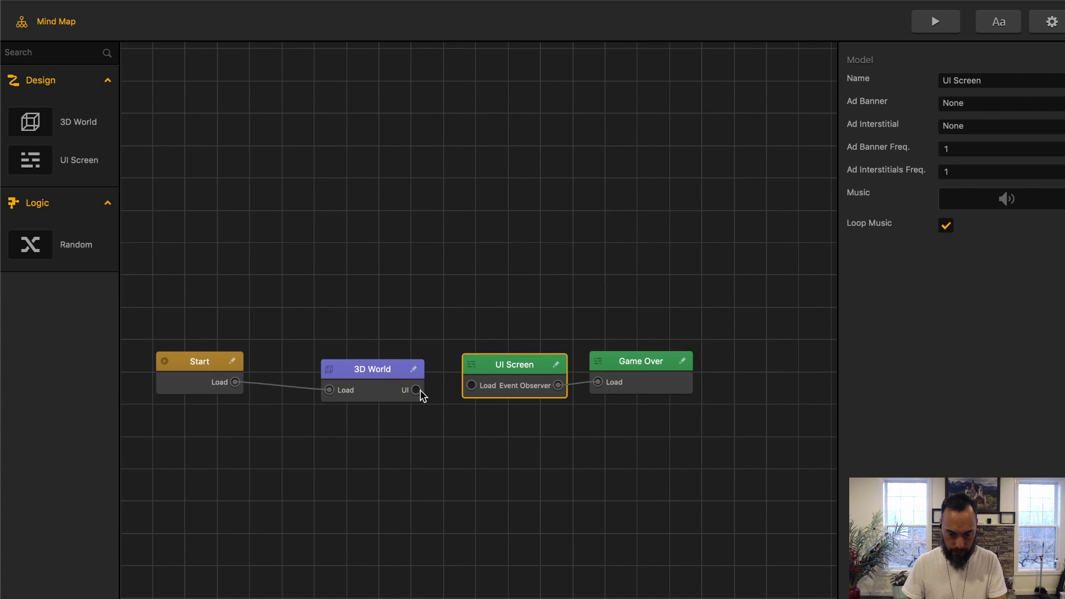
pyautogui.moveTo(417, 391); pyautogui.dragTo(438, 395)
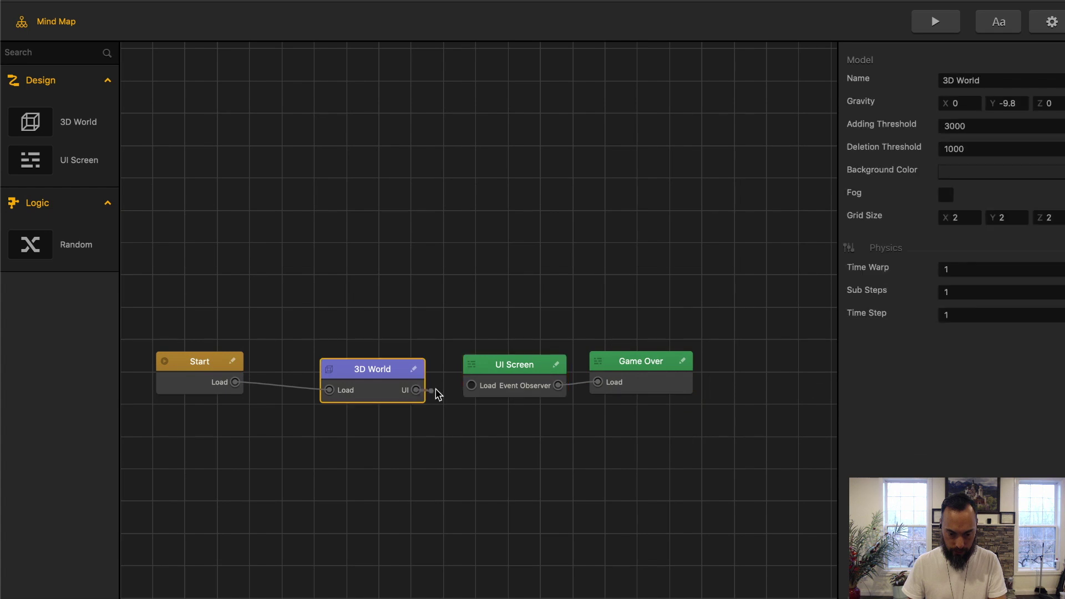
# Fill the Game Over screen with a full-screen navigation button and a 'Game Over' label.
pyautogui.doubleClick(623, 371)
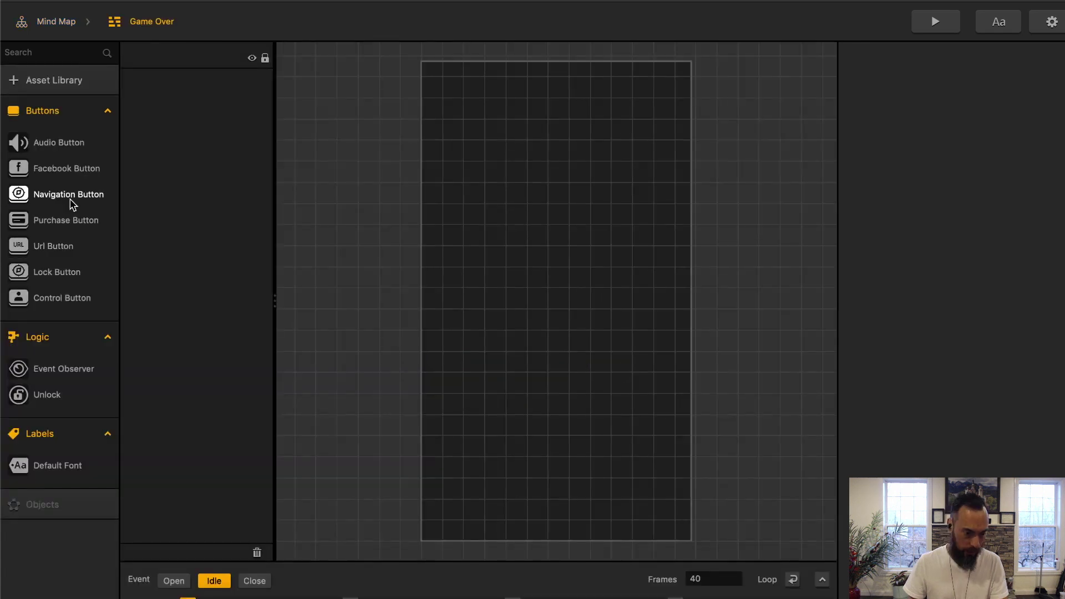
pyautogui.moveTo(522, 305); pyautogui.dragTo(554, 315)
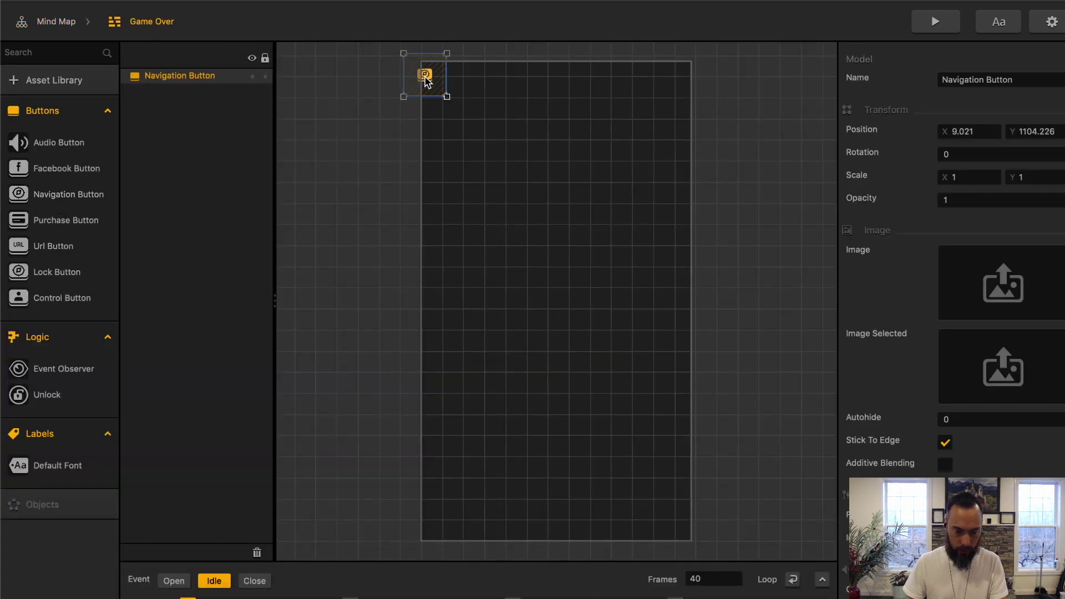
pyautogui.moveTo(450, 101); pyautogui.dragTo(713, 549)
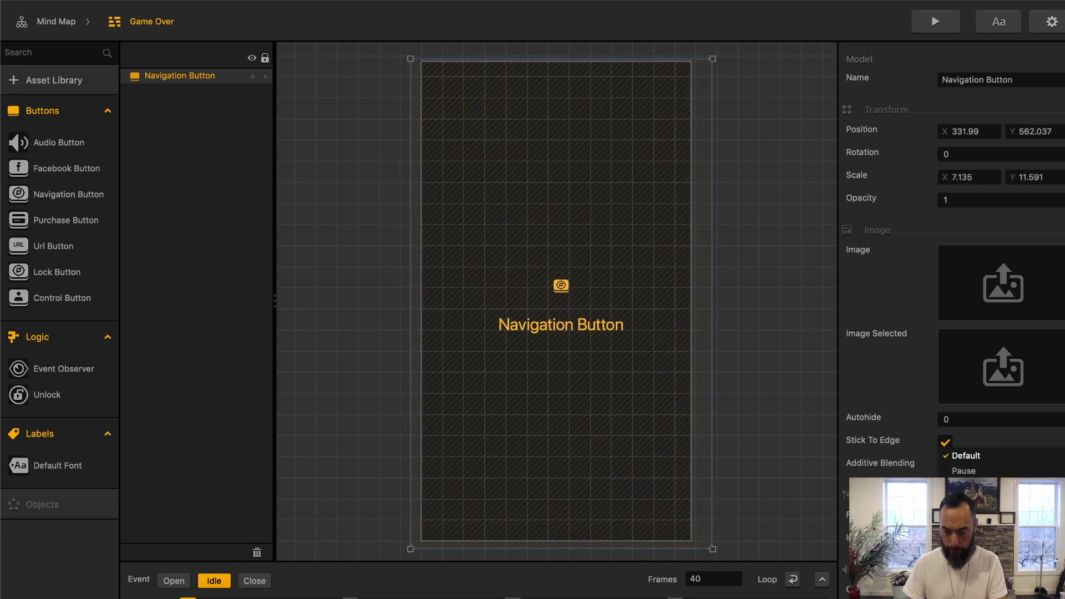
pyautogui.moveTo(57, 466); pyautogui.dragTo(556, 161)
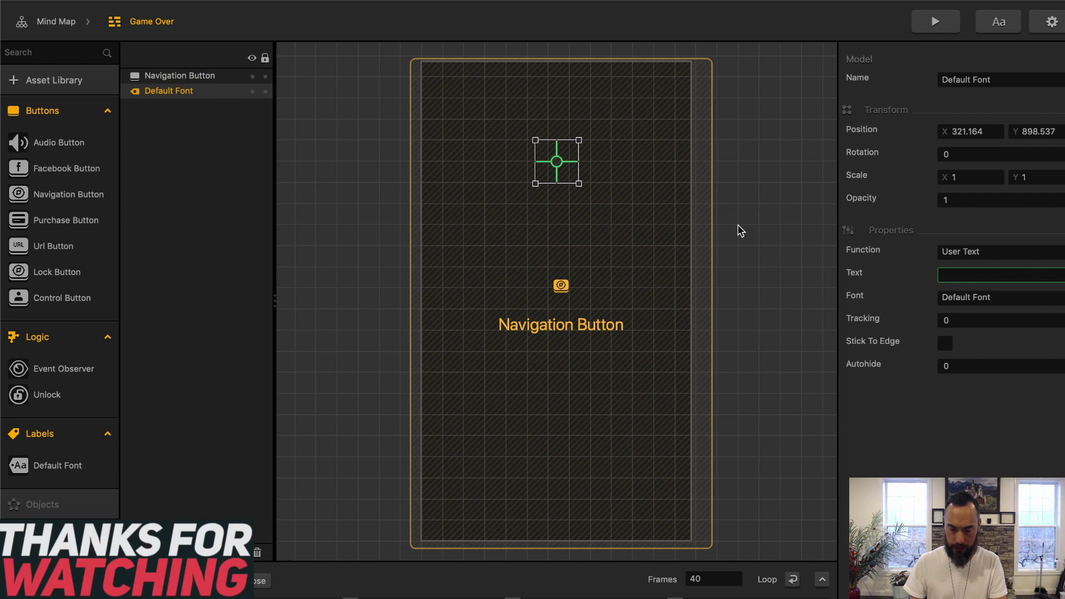
pyautogui.write('Game Over')
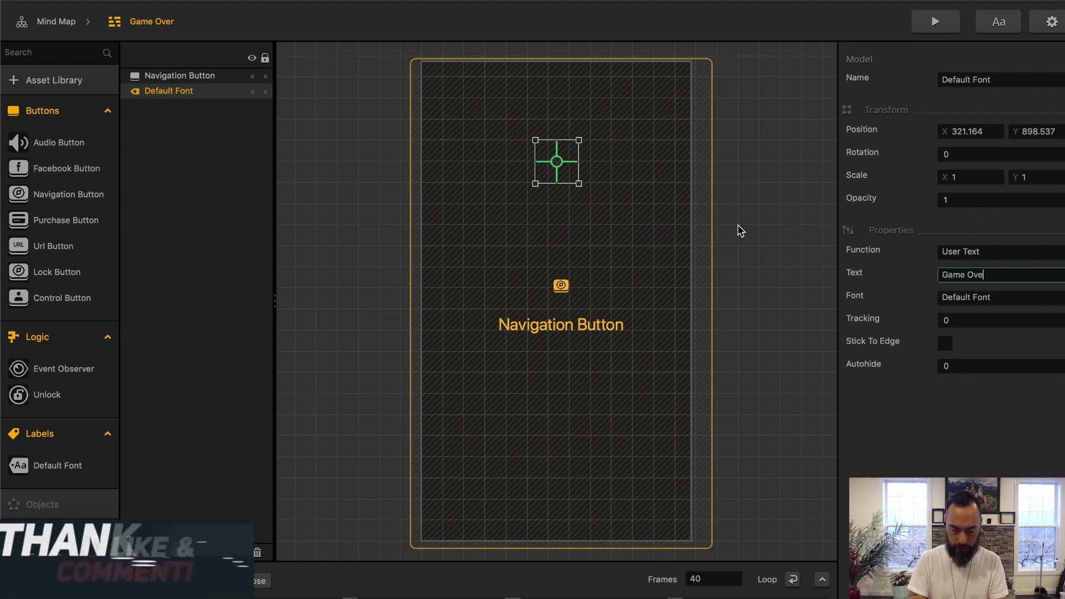
pyautogui.press('Return')
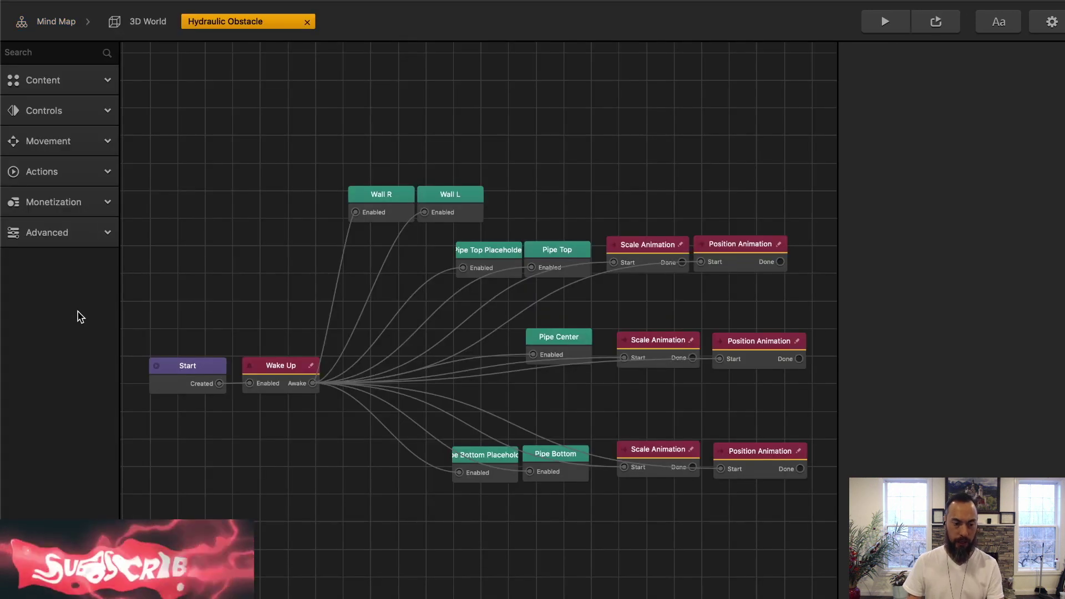
# Duplicate Pipe Top's Scale and Position Animation nodes and reverse the copy's X target.
pyautogui.scroll(5, 632, 247)
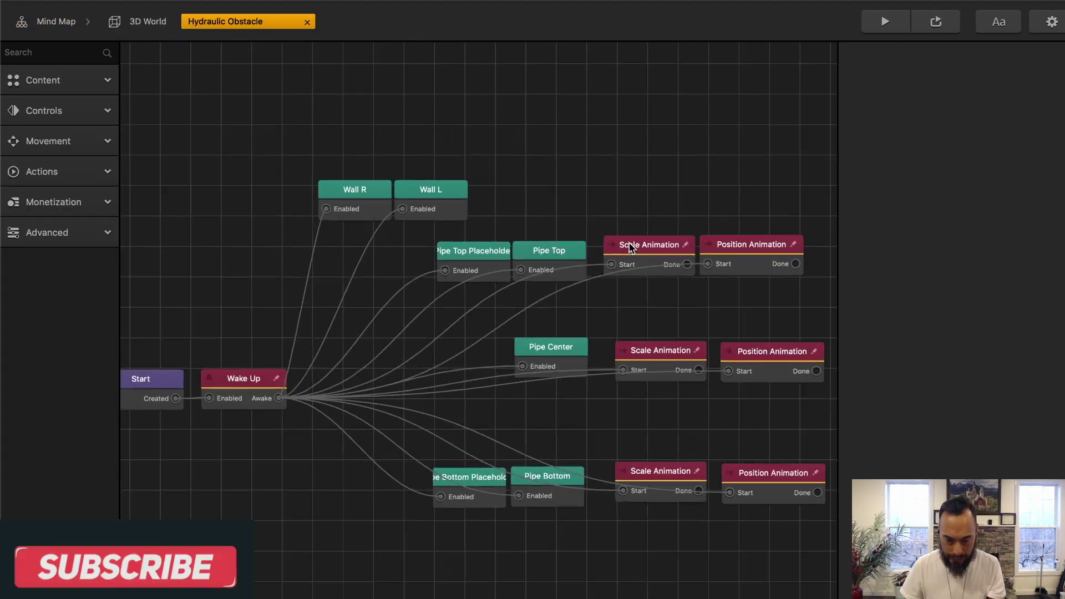
pyautogui.scroll(-2, 632, 247)
pyautogui.click(645, 247)
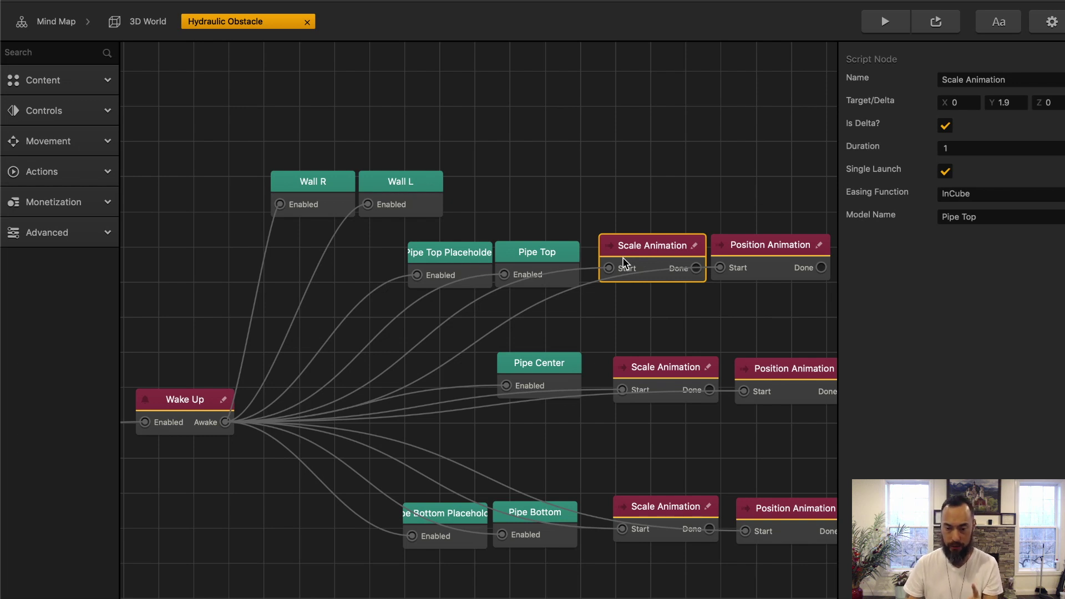
pyautogui.click(636, 216)
pyautogui.click(657, 251)
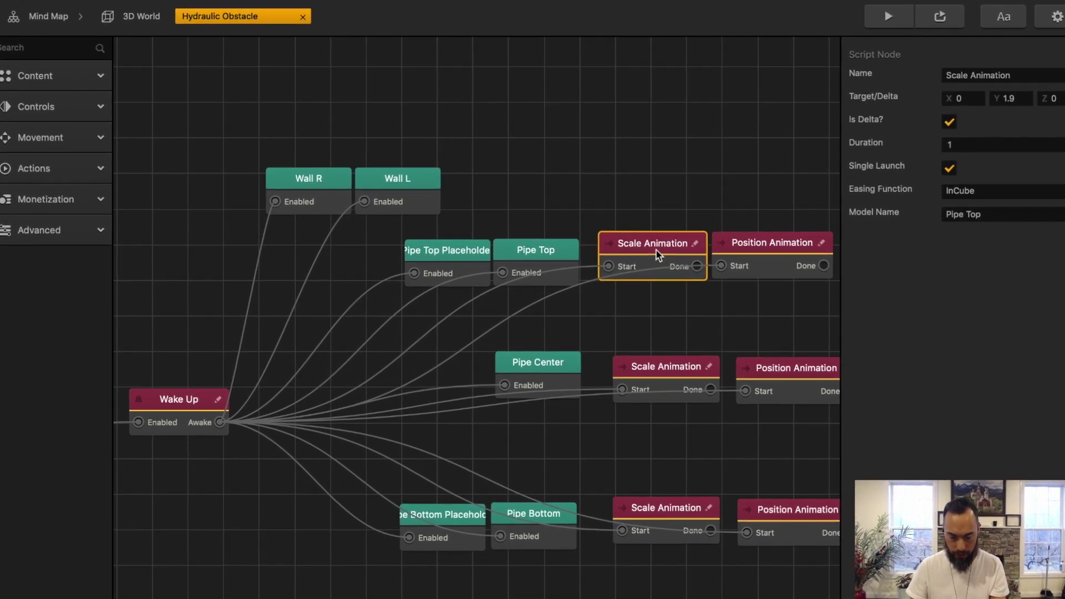
pyautogui.hotkey('ctrl', 'c')
pyautogui.hotkey('ctrl', 'v')
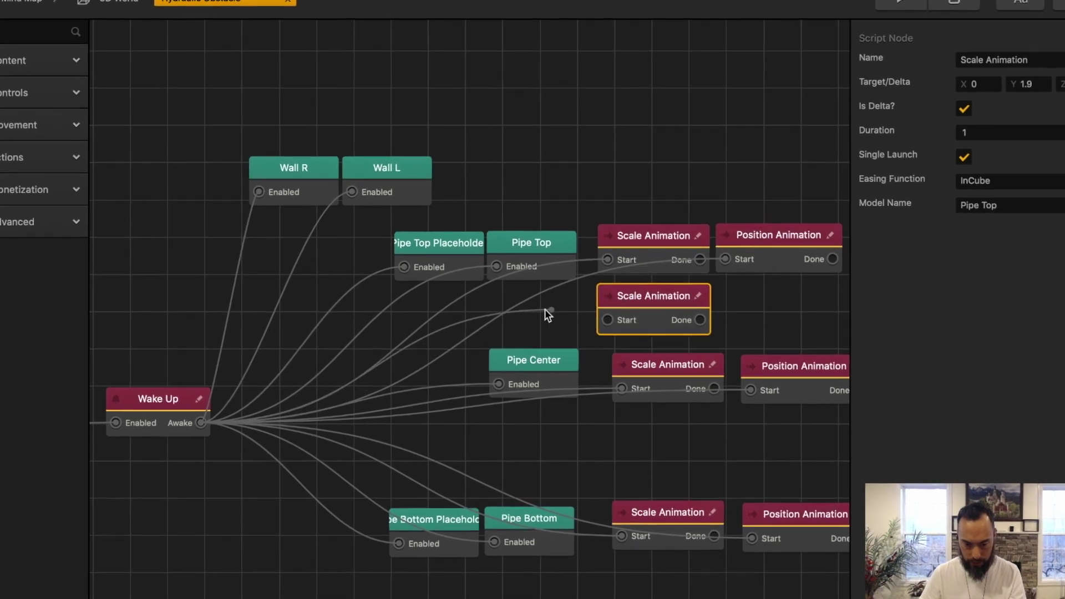
pyautogui.hotkey('ctrl', 'v')
pyautogui.click(984, 76)
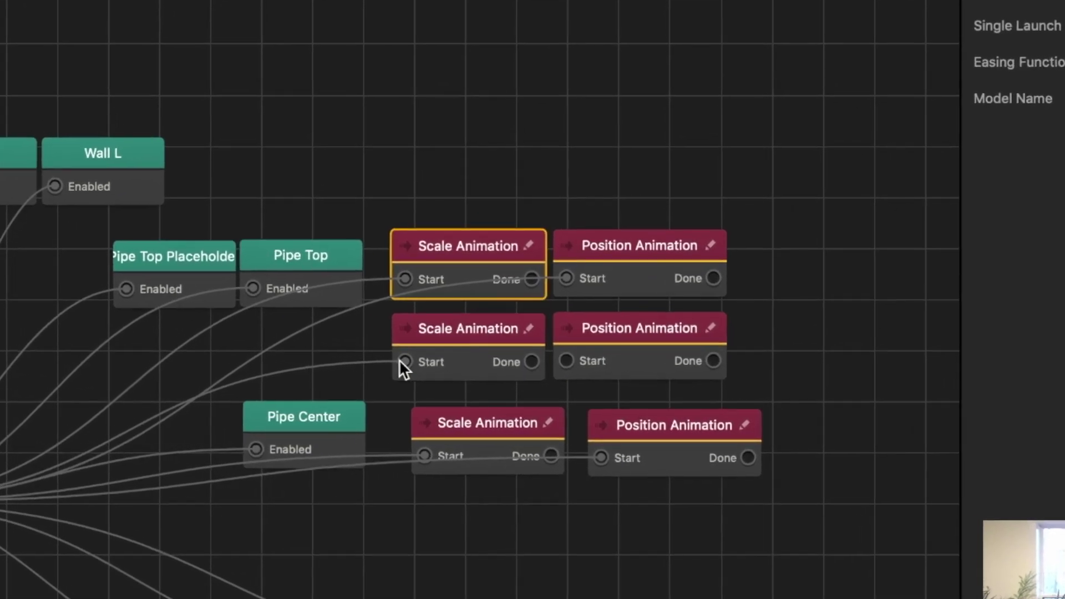
# Chain the original and copied animations Done-to-Start into a repeating loop.
pyautogui.click(444, 364)
pyautogui.moveTo(527, 273); pyautogui.dragTo(394, 360)
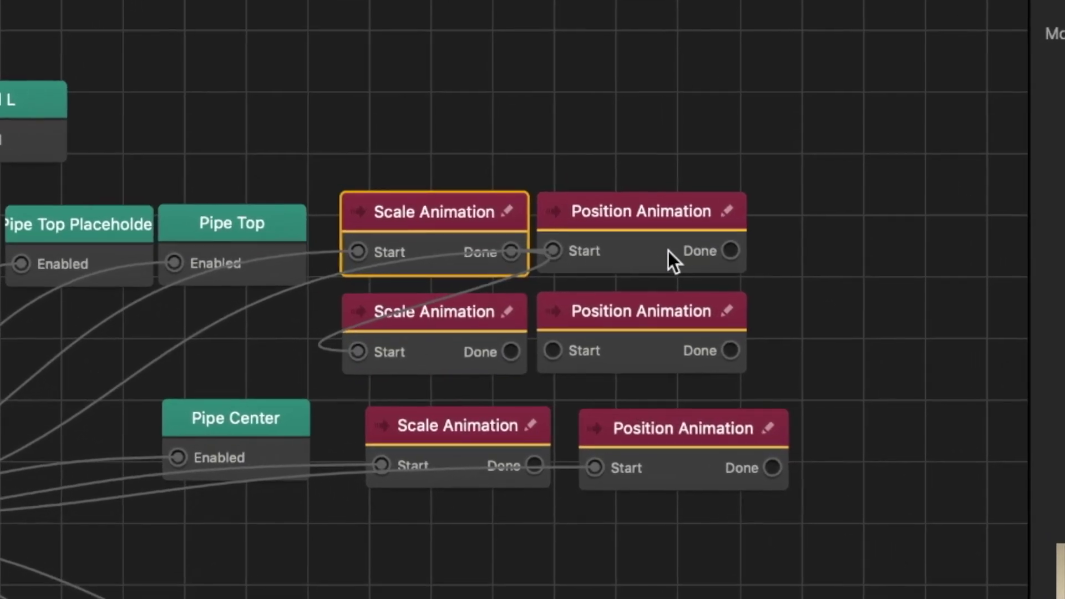
pyautogui.moveTo(502, 348); pyautogui.dragTo(548, 348)
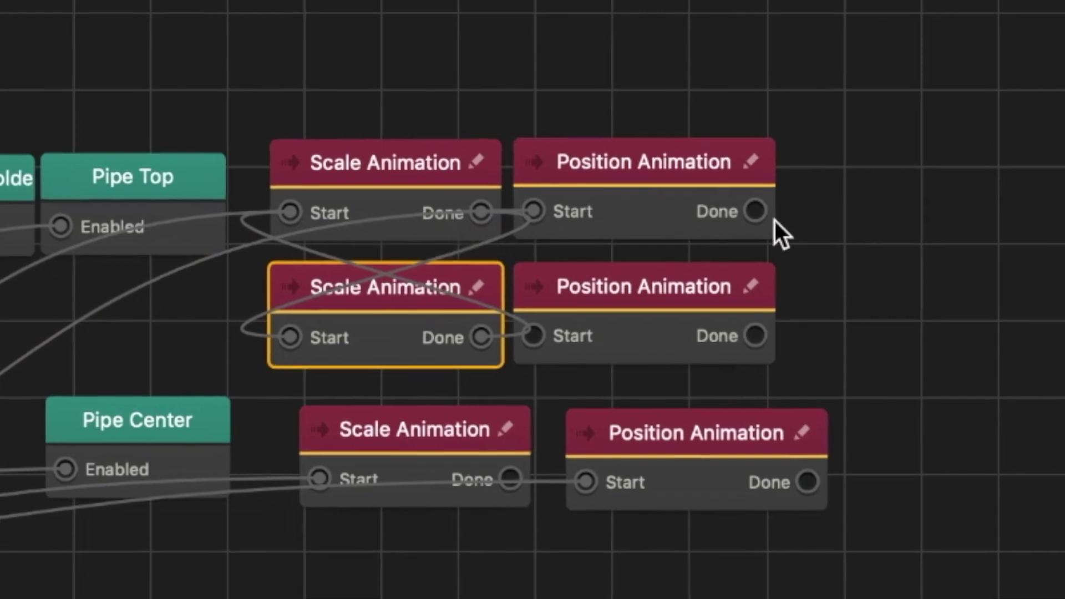
pyautogui.moveTo(736, 242); pyautogui.dragTo(511, 186)
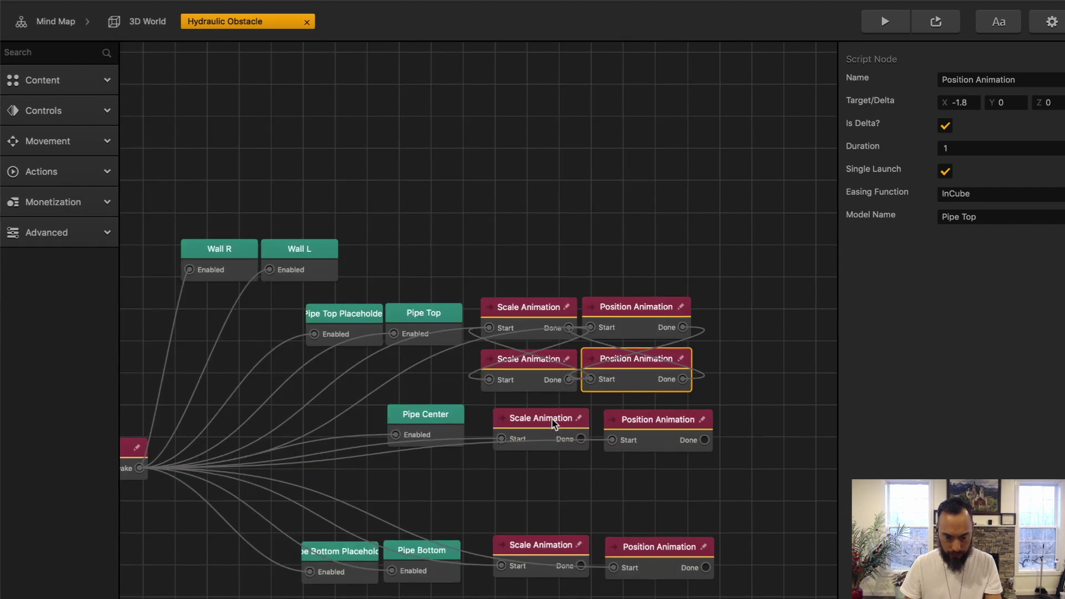
# Duplicate Pipe Center's Scale and Position Animations and chain the originals into the copies.
pyautogui.click(550, 418)
pyautogui.press('super+c')
pyautogui.press('super+v')
pyautogui.click(628, 424)
pyautogui.press('super+c')
pyautogui.press('super+v')
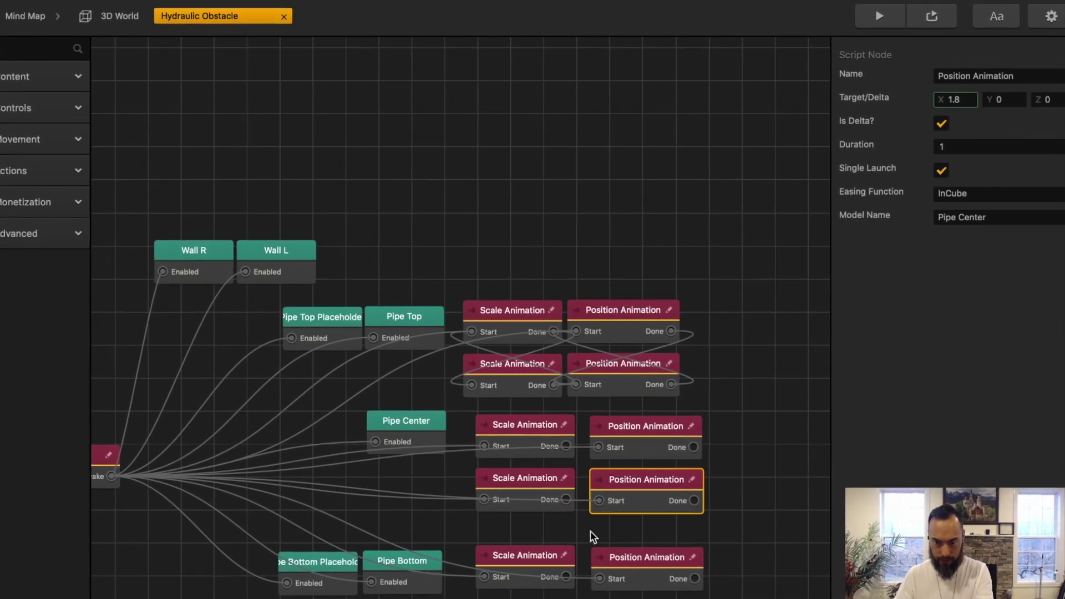
pyautogui.moveTo(488, 497); pyautogui.dragTo(569, 444)
pyautogui.scroll(-5, 553, 505)
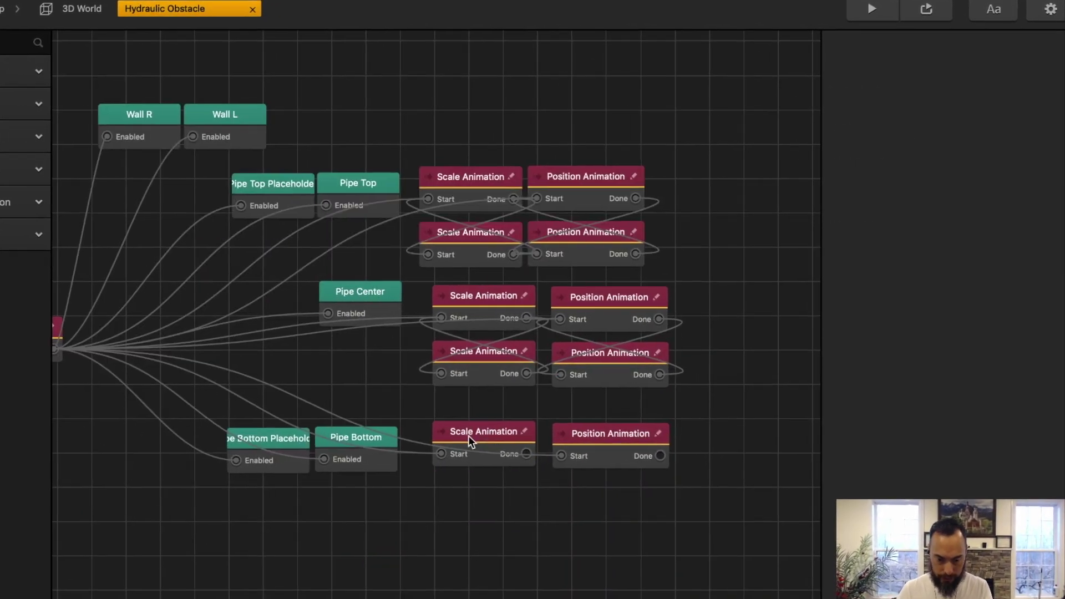
# Duplicate Pipe Bottom's animation pair, flip the copy's Y target from -1.9 to 1.9, and chain them.
pyautogui.click(465, 437)
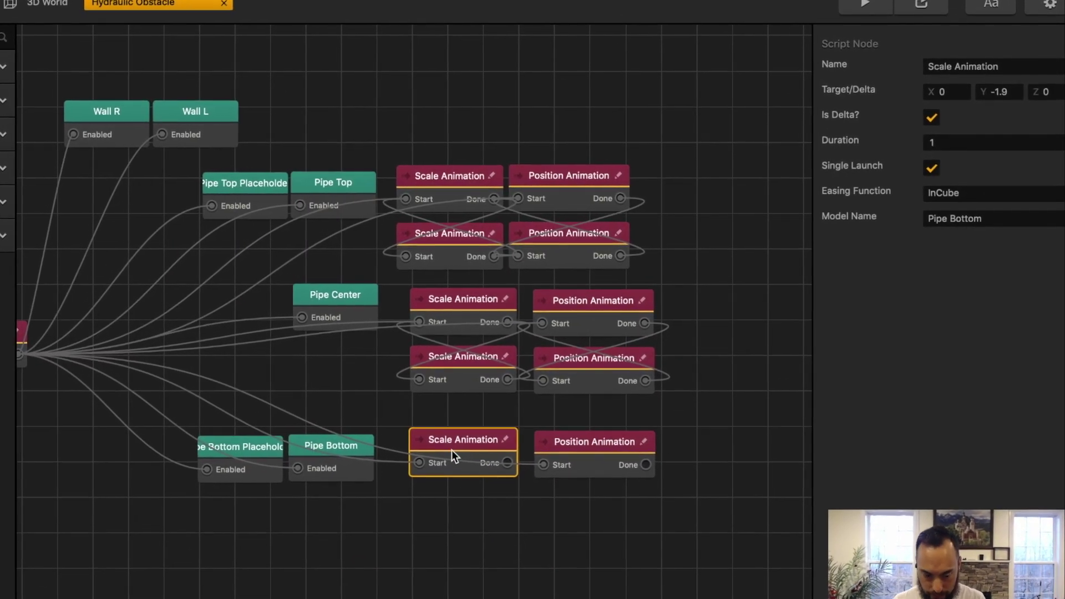
pyautogui.keyDown('shift'); pyautogui.click(566, 448); pyautogui.keyUp('shift')
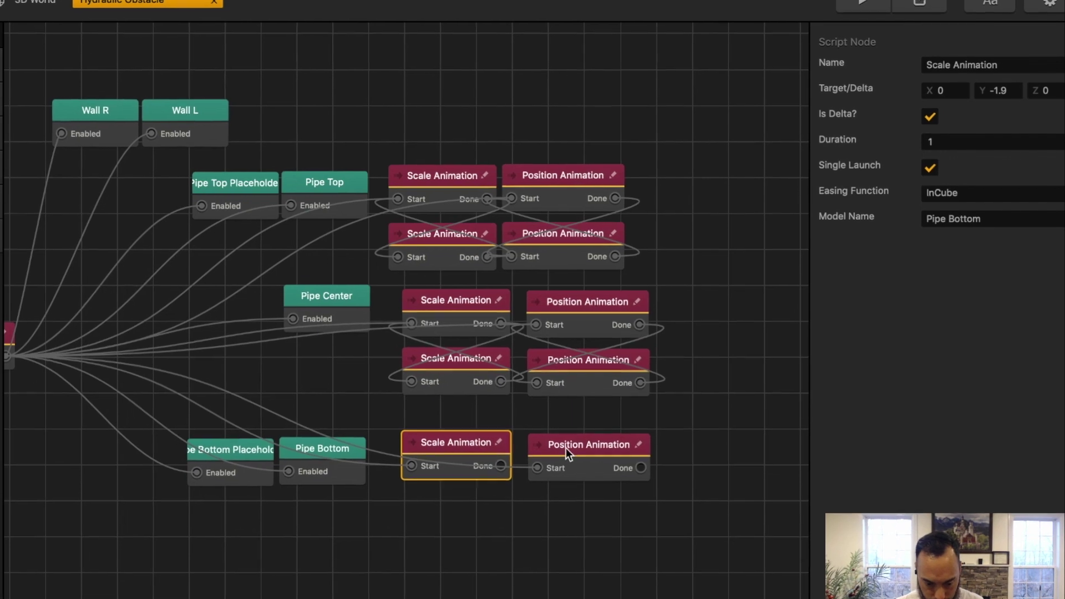
pyautogui.press('super+c')
pyautogui.press('super+v')
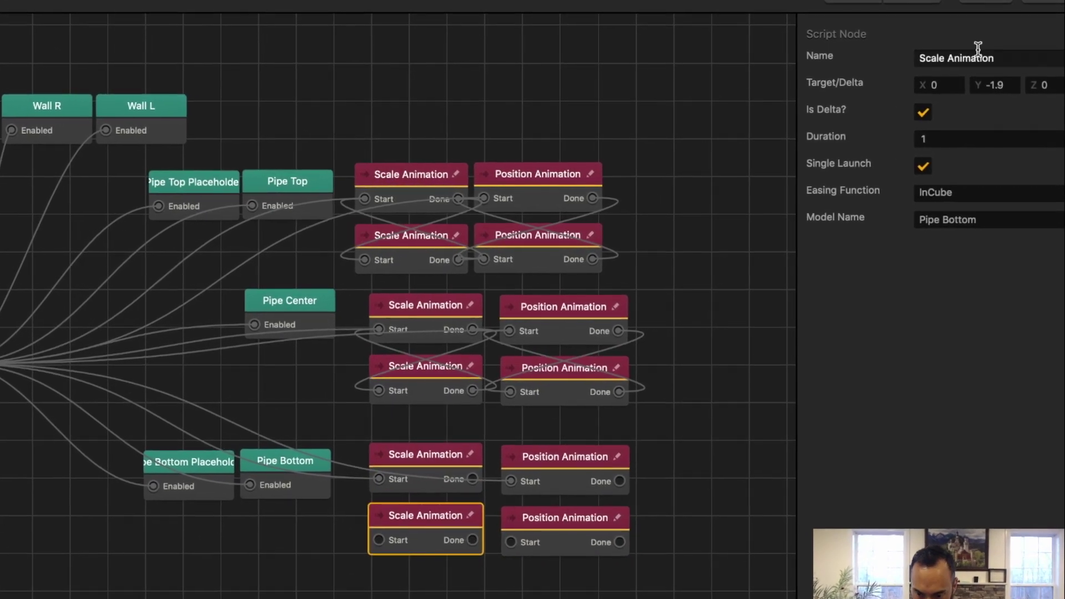
pyautogui.click(990, 86)
pyautogui.press('BackSpace')
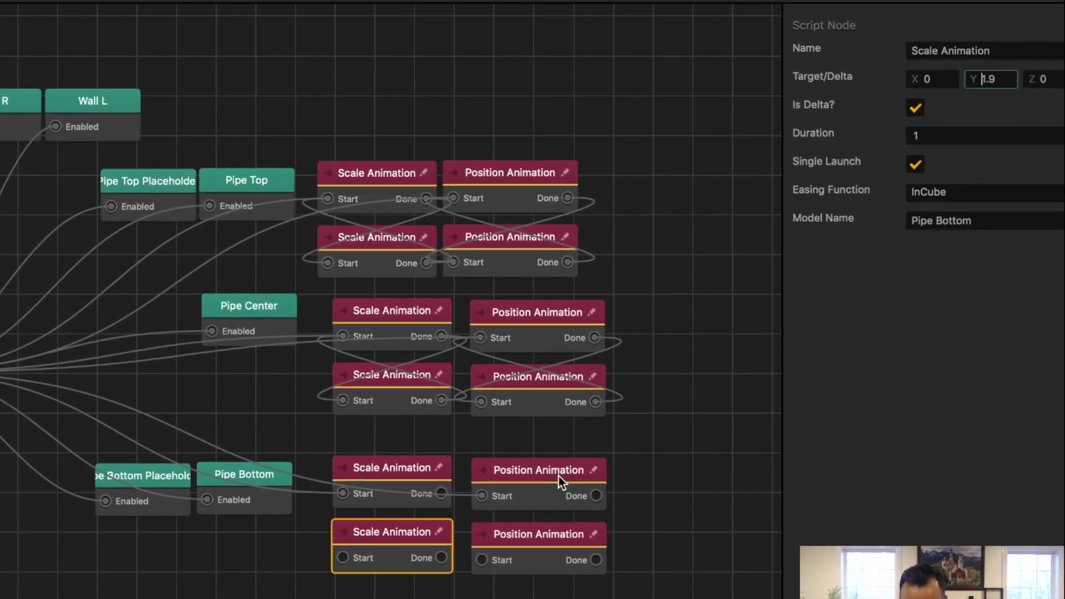
pyautogui.click(555, 473)
pyautogui.click(566, 535)
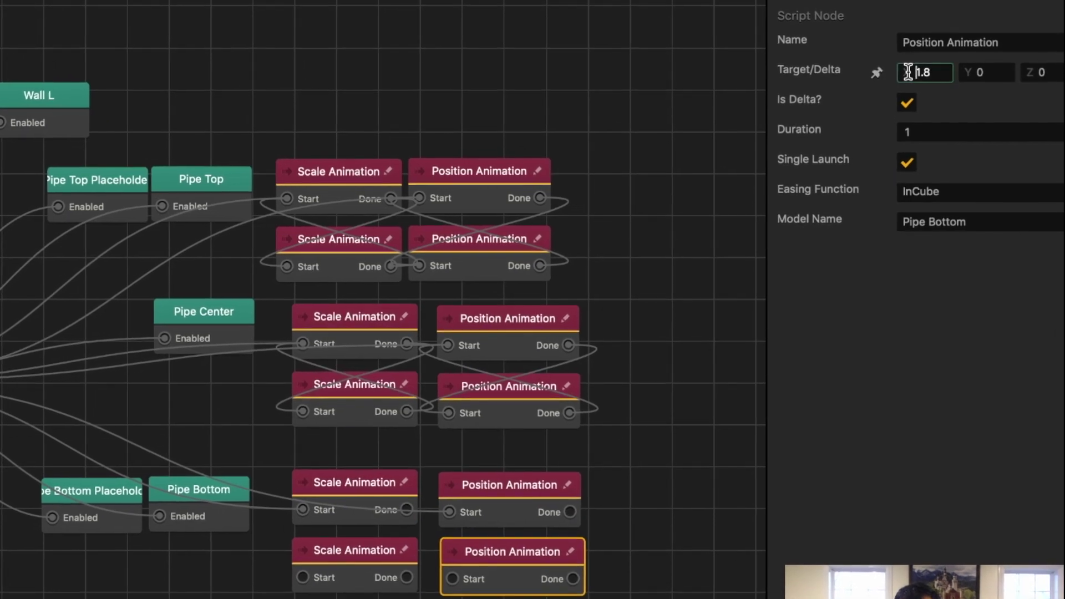
pyautogui.moveTo(577, 508); pyautogui.dragTo(461, 573)
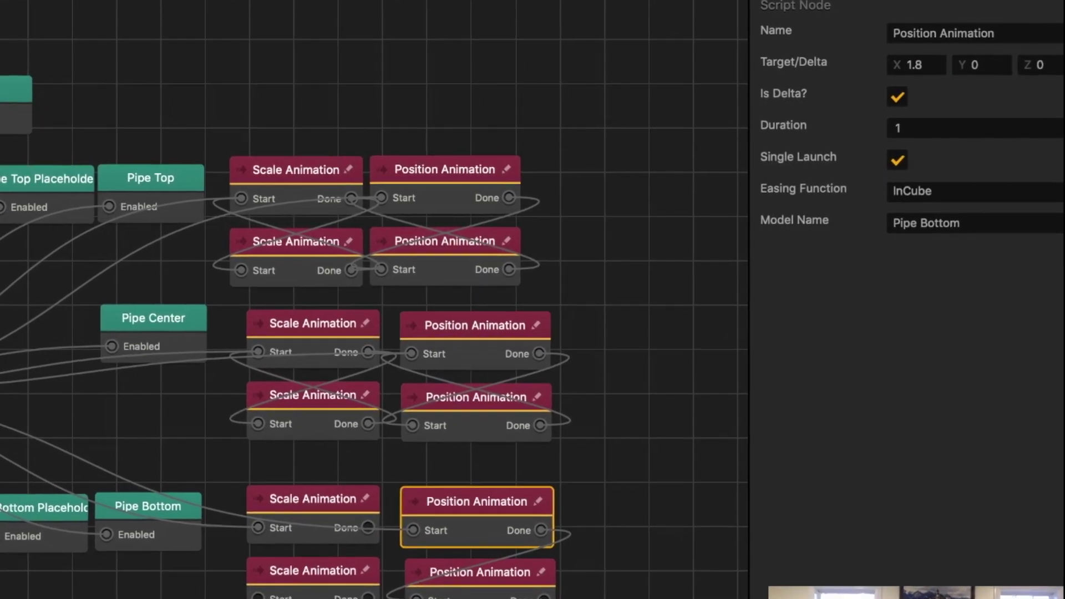
# Turn off Single Launch on the second Pipe Bottom Scale Animation so it repeats.
pyautogui.click(439, 583)
pyautogui.click(355, 516)
pyautogui.click(333, 577)
pyautogui.click(889, 159)
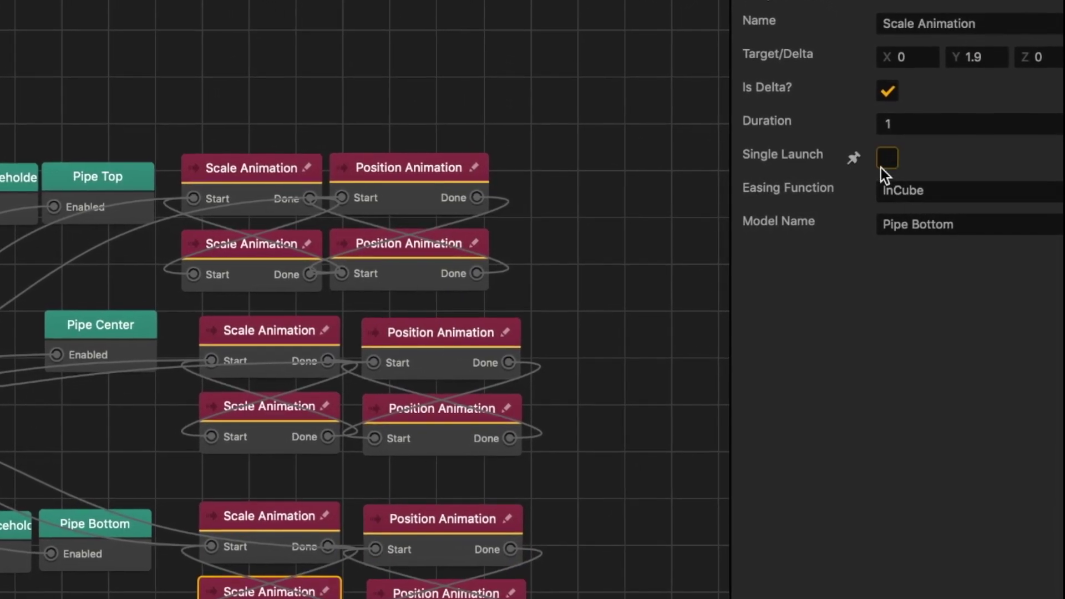
# Review the Pipe Bottom, Pipe Center and Pipe Top animation nodes and start a game preview.
pyautogui.click(444, 589)
pyautogui.click(410, 533)
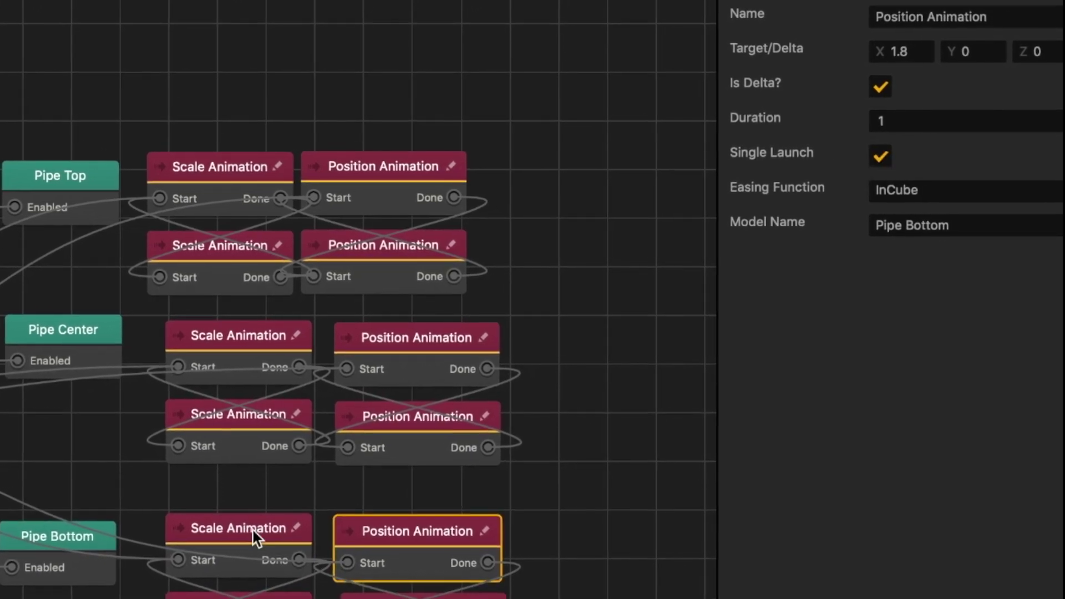
pyautogui.click(257, 533)
pyautogui.click(302, 432)
pyautogui.click(390, 409)
pyautogui.click(355, 366)
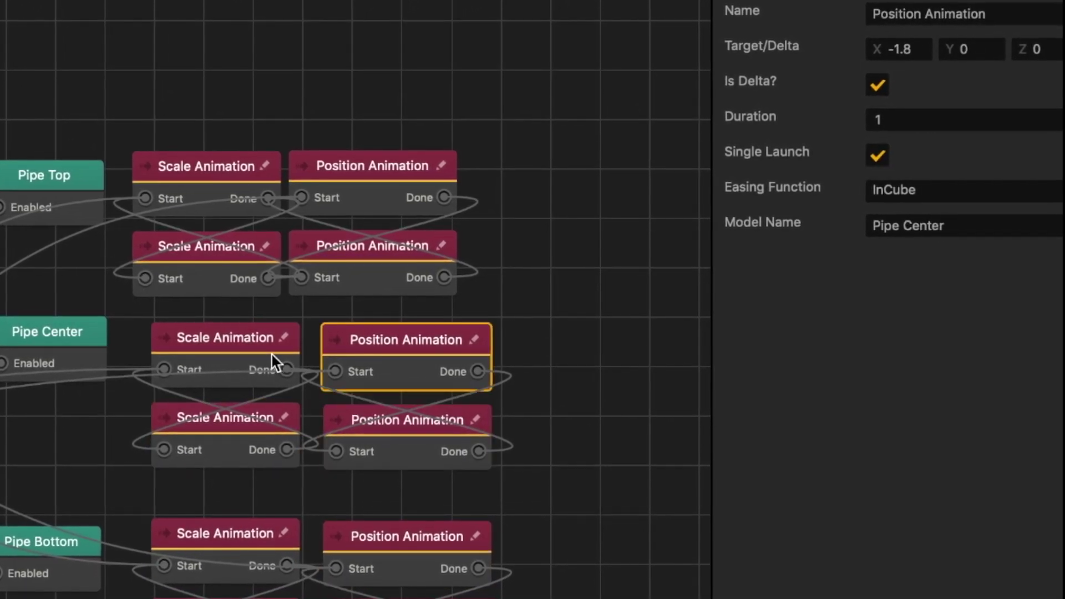
pyautogui.click(205, 167)
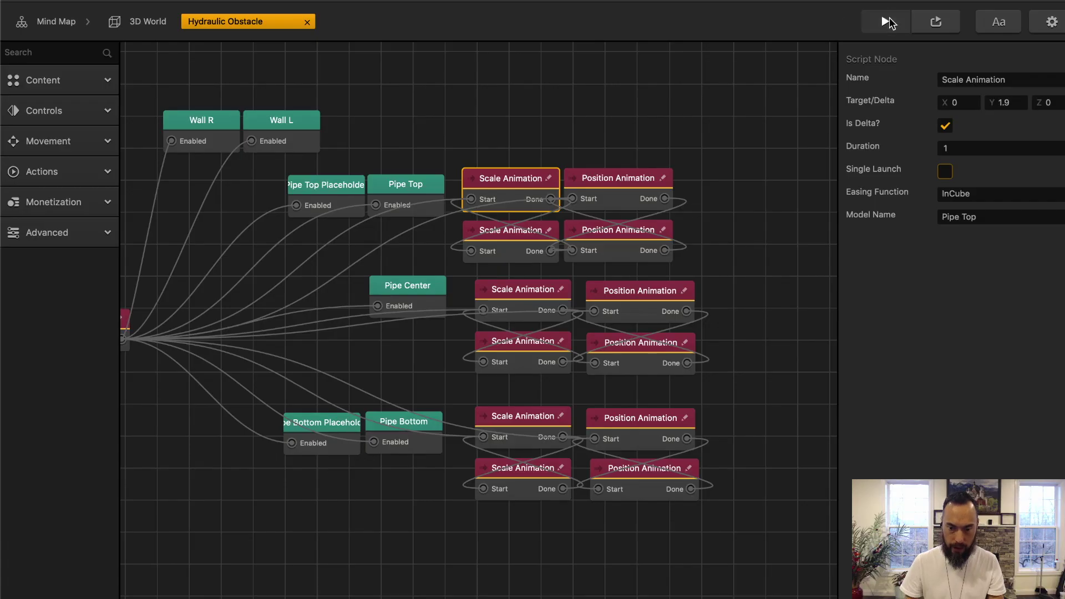
pyautogui.click(886, 22)
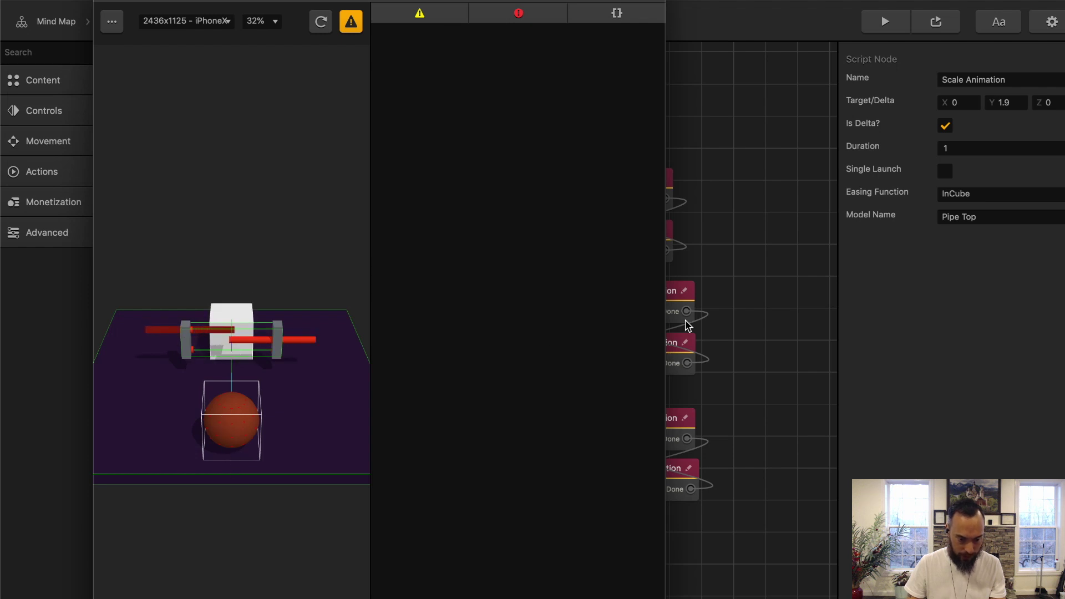
# Close the preview and check the second Scale Animation nodes on Pipe Top and Pipe Bottom.
pyautogui.press('Escape')
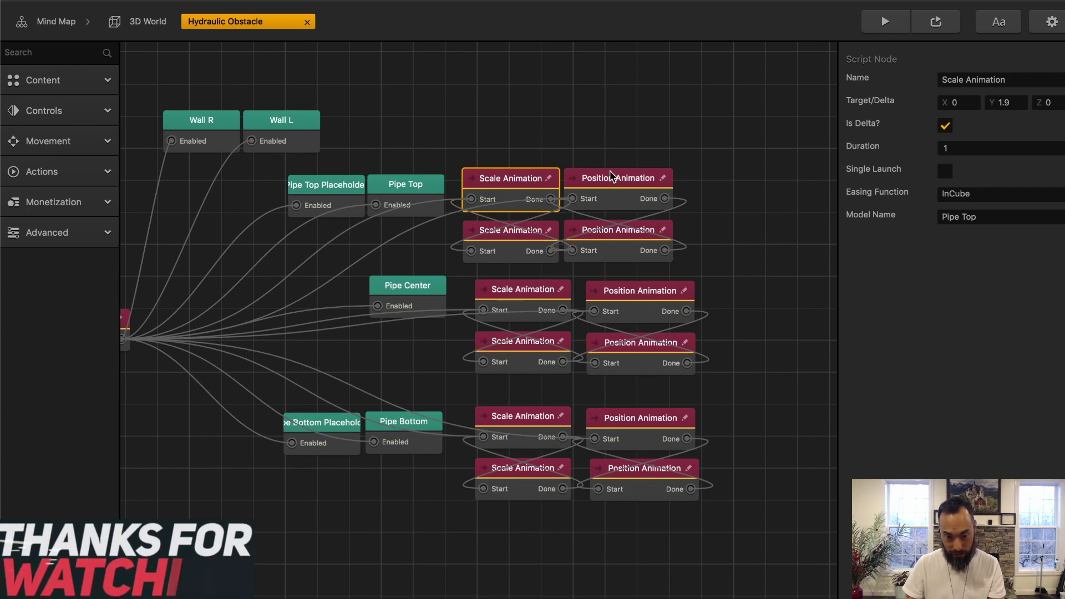
pyautogui.click(554, 255)
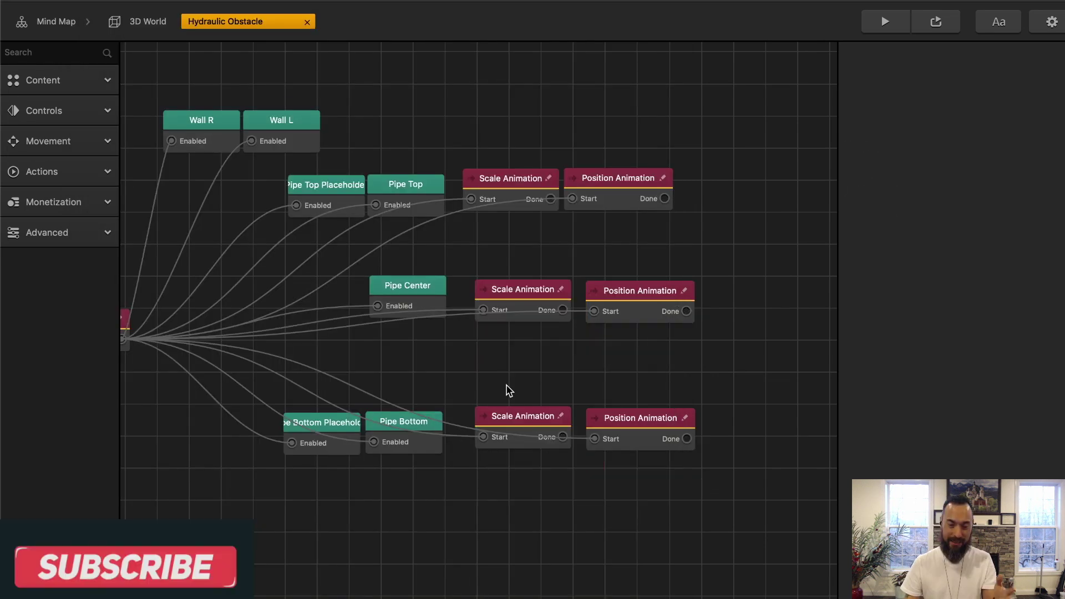
pyautogui.click(504, 416)
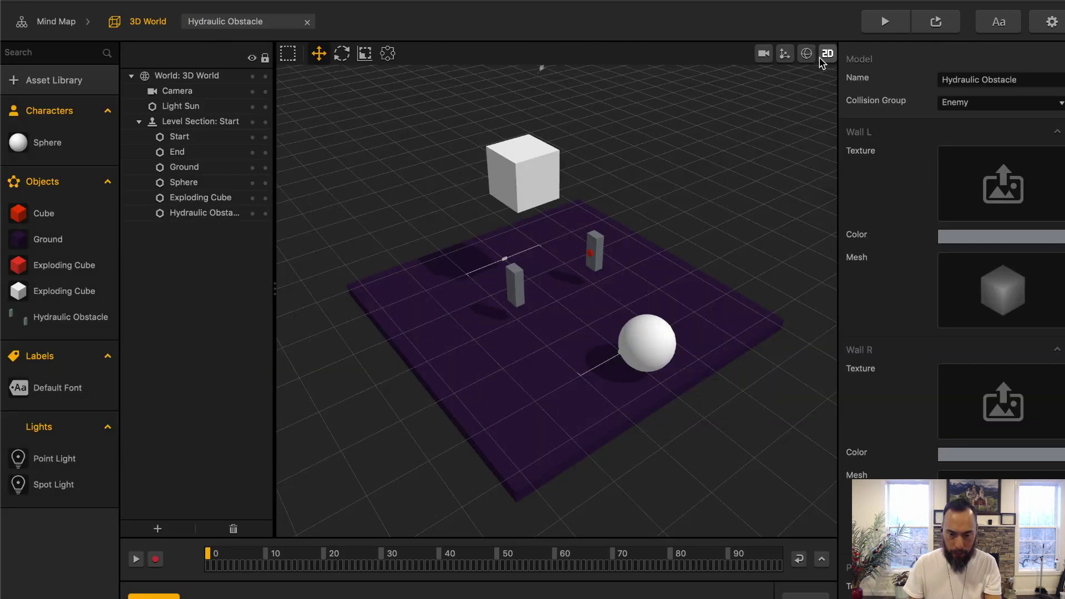
# Show collision boxes and move the sphere's If Collide box onto the hydraulic obstacle.
pyautogui.click(807, 53)
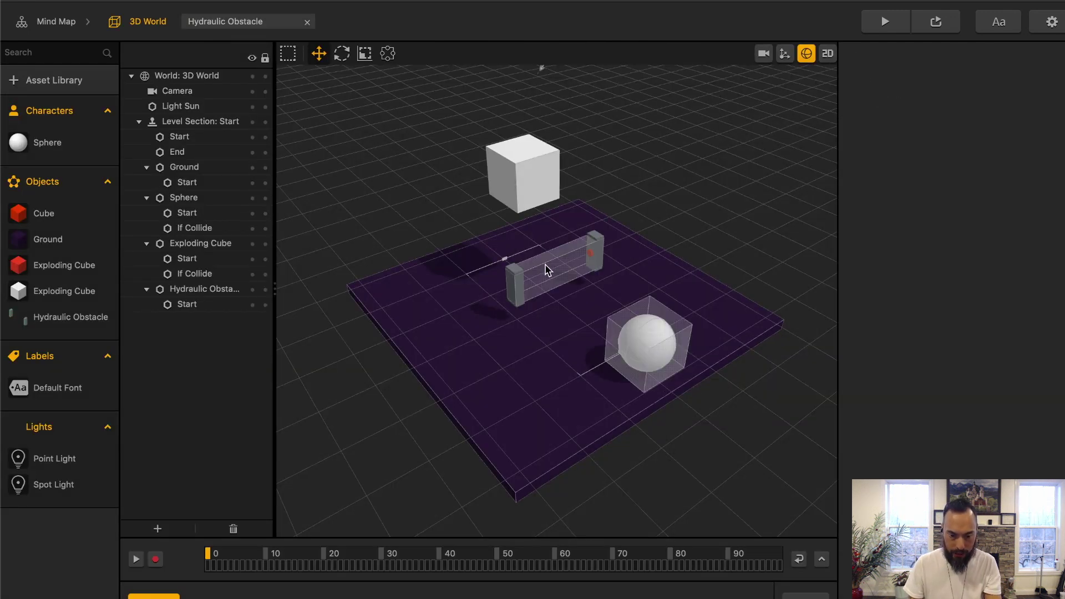
pyautogui.scroll(5, 545, 269)
pyautogui.scroll(-3, 544, 268)
pyautogui.click(782, 430)
pyautogui.moveTo(783, 430); pyautogui.dragTo(683, 379)
# Select the hydraulic obstacle's Start physics body, orbiting the scene to view it.
pyautogui.moveTo(683, 379); pyautogui.dragTo(610, 311, button='middle')
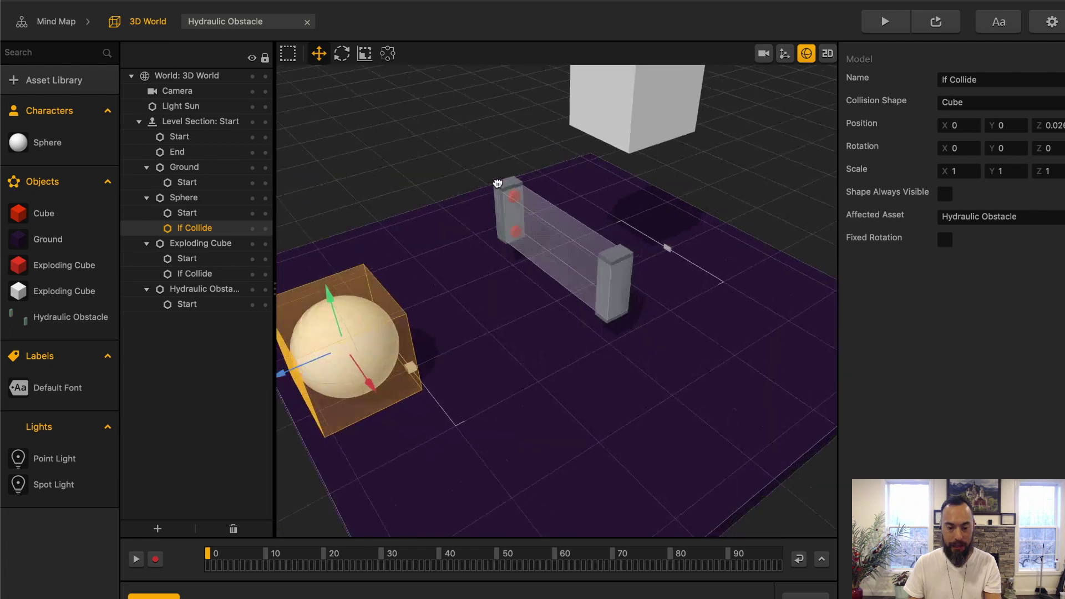
pyautogui.click(549, 249)
pyautogui.moveTo(549, 250); pyautogui.dragTo(637, 336, button='middle')
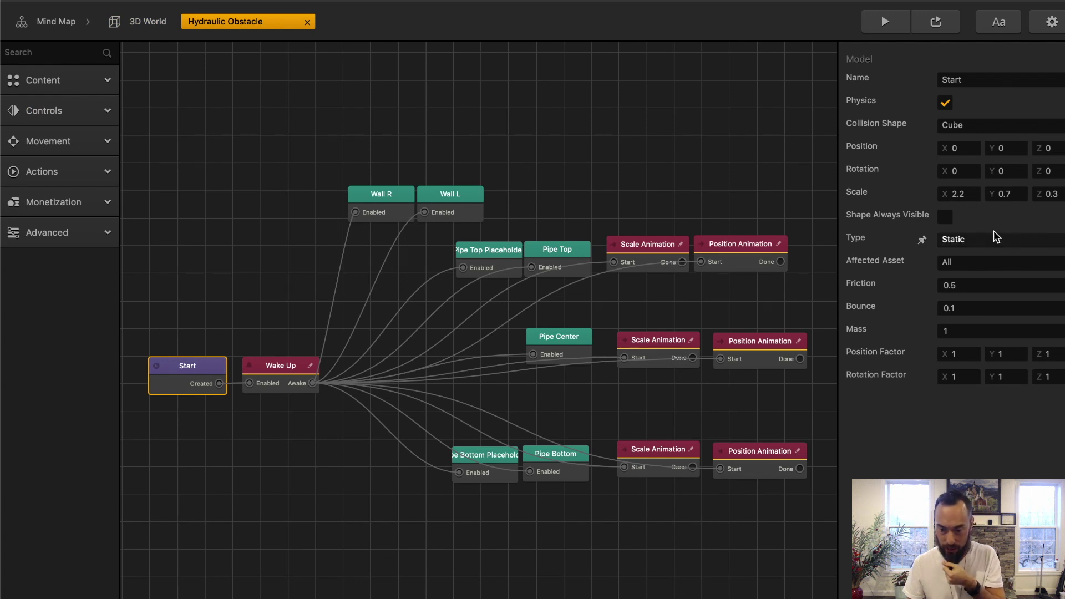
# Set the Start collision shape to Mesh using the Cube mesh, then return to the 3D World.
pyautogui.click(1003, 125)
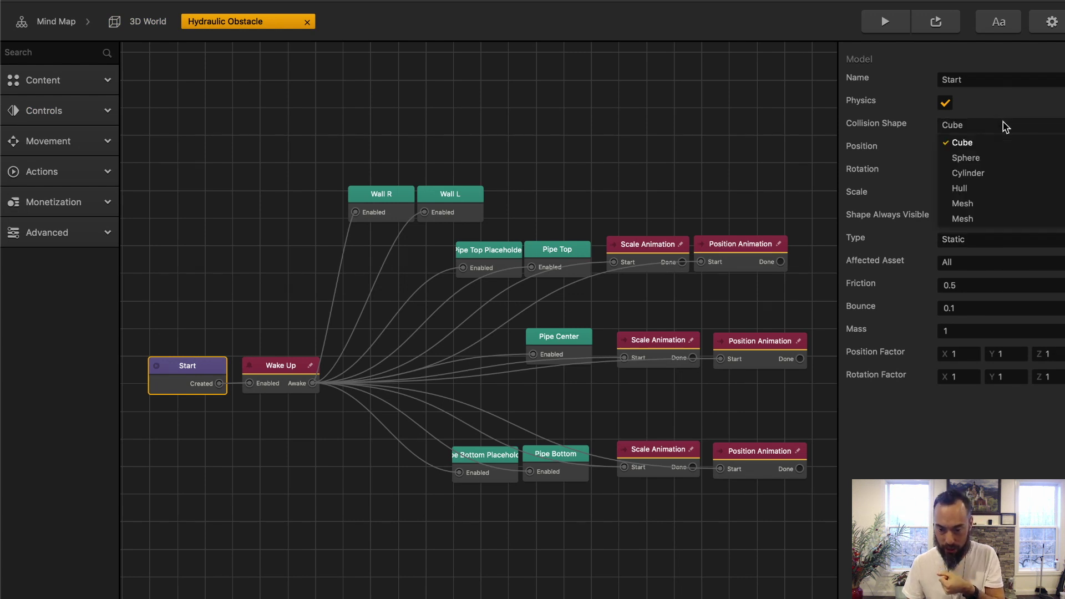
pyautogui.click(990, 203)
pyautogui.click(1060, 153)
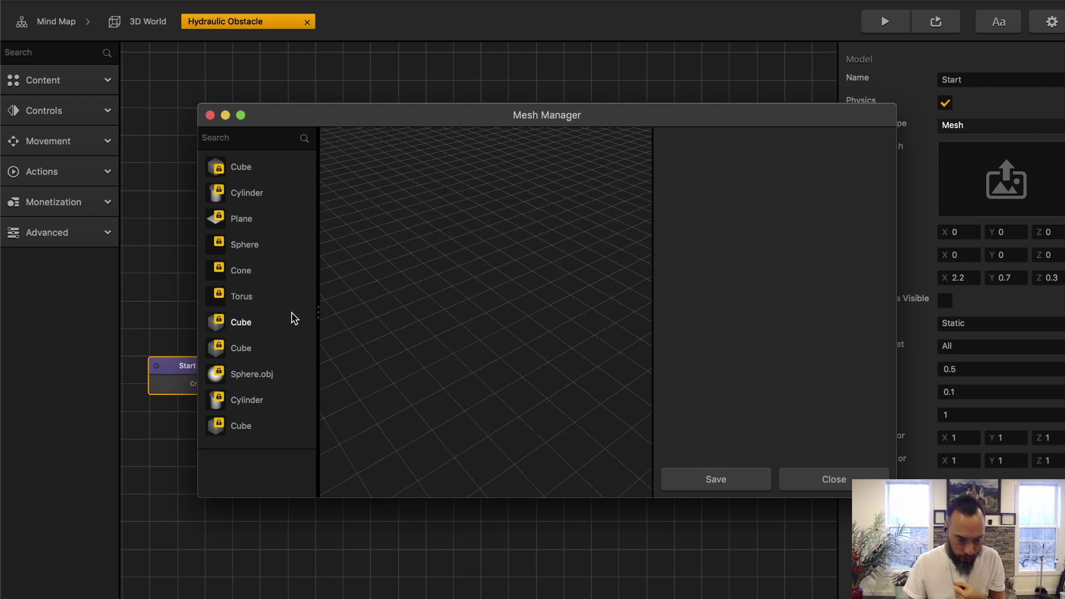
pyautogui.press('Escape')
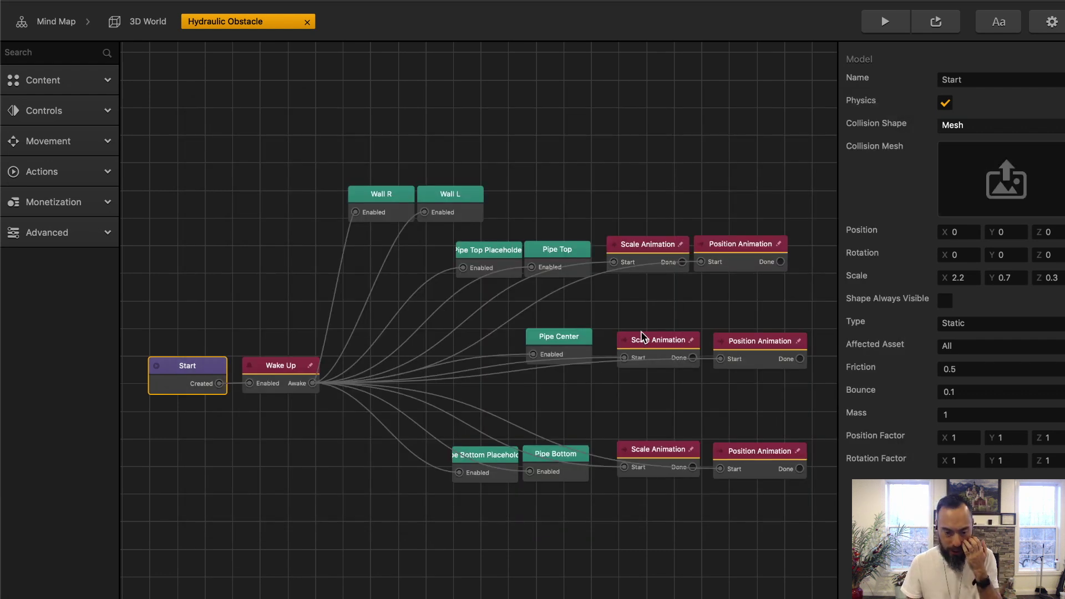
pyautogui.click(1060, 153)
pyautogui.click(261, 168)
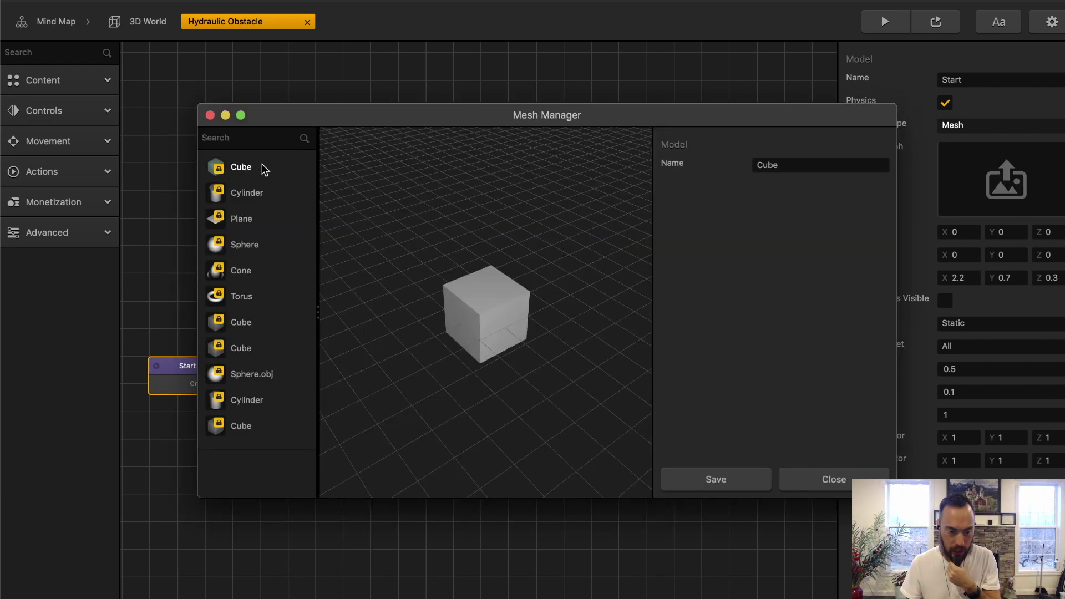
pyautogui.click(211, 115)
pyautogui.click(158, 25)
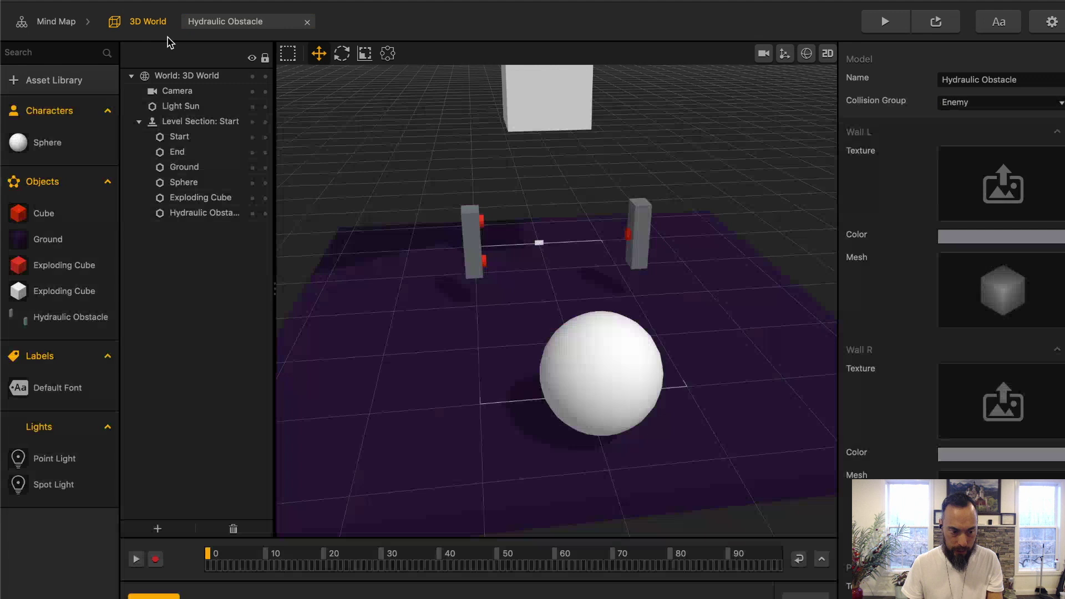
# Run the game preview with collision shapes visible and drag the sphere through the Hydraulic Obstacle.
pyautogui.click(807, 53)
pyautogui.click(470, 232)
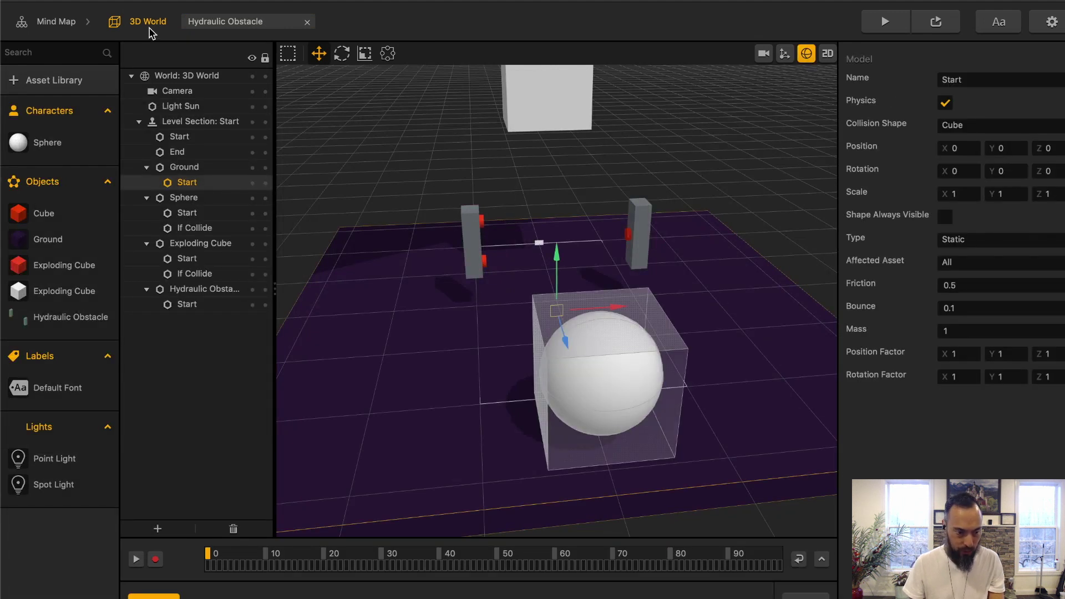
pyautogui.click(260, 25)
pyautogui.press('super+p')
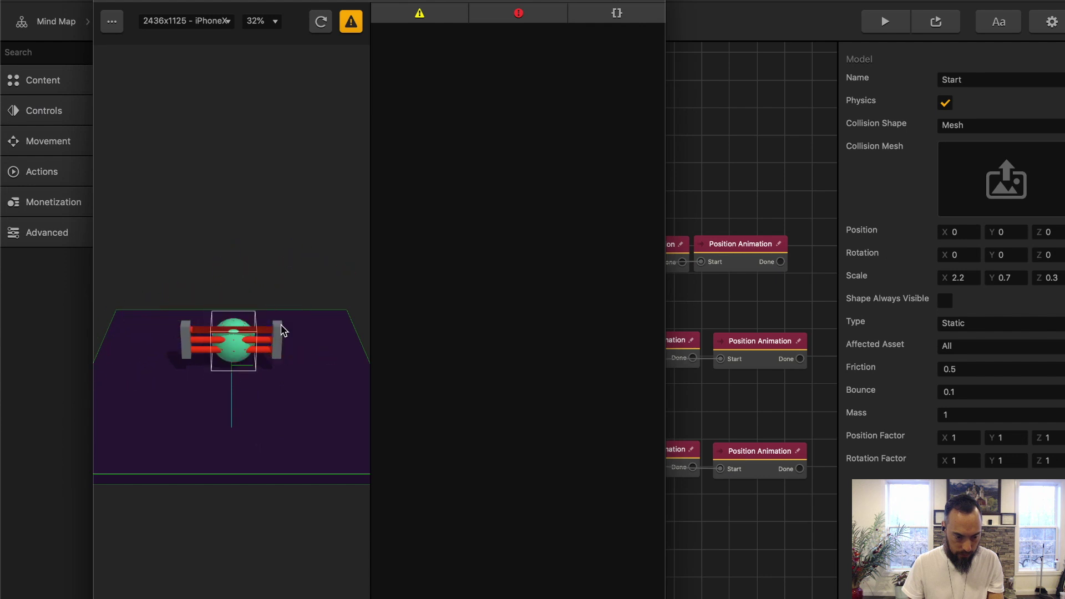
pyautogui.moveTo(283, 330); pyautogui.dragTo(287, 395)
# Set the obstacle's collision shape back to Cube and push the sphere into the pipes for Game Over.
pyautogui.click(1061, 125)
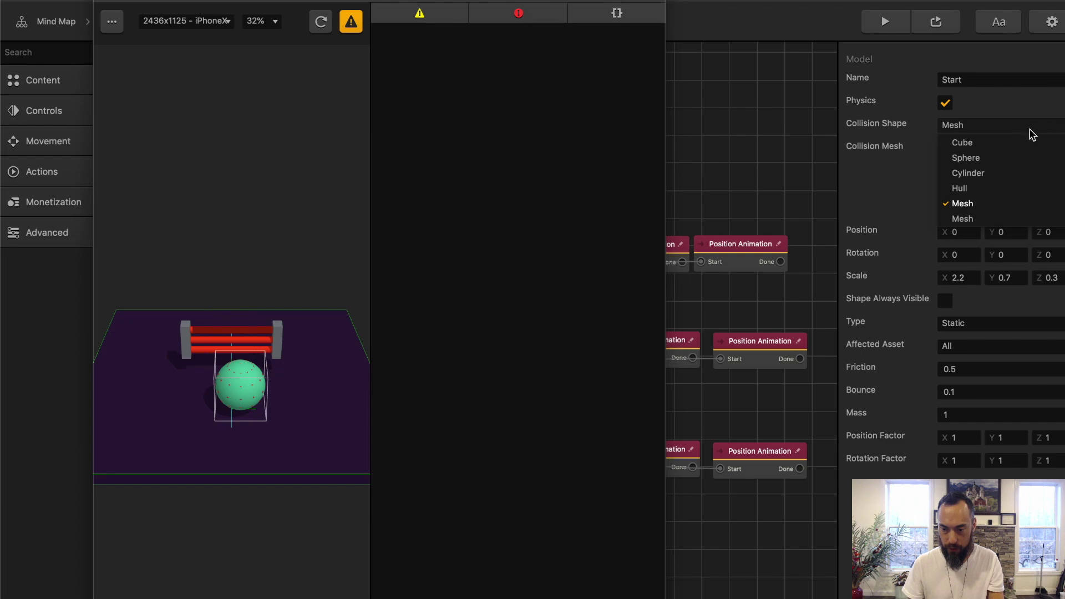
pyautogui.click(1017, 140)
pyautogui.moveTo(259, 425); pyautogui.dragTo(252, 349)
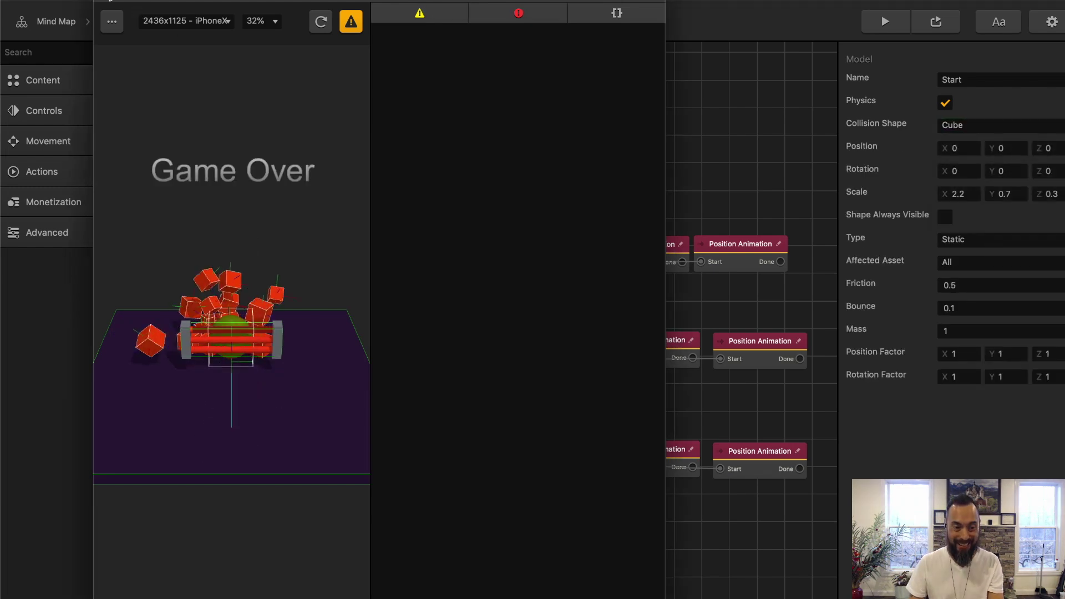